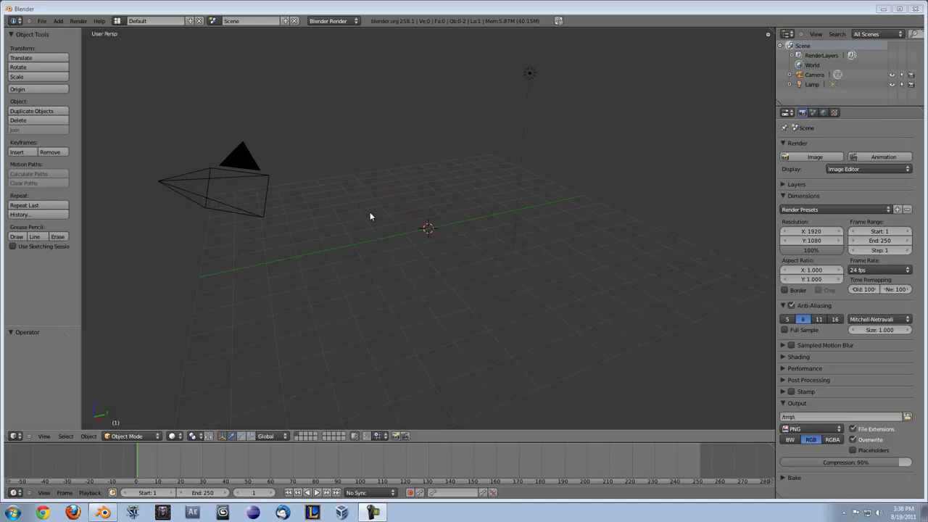
Add a cube to the scene through the operator search
{"action": "middle_click_drag", "start_coordinate": [369, 217], "coordinate": [399, 234]}
{"action": "key", "text": "space"}
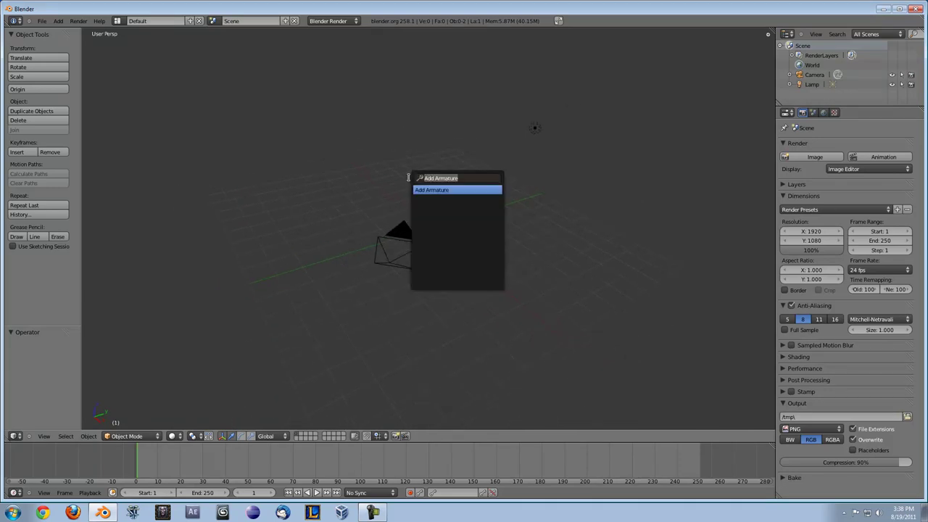
{"action": "type", "text": "add cu"}
{"action": "key", "text": "Return"}
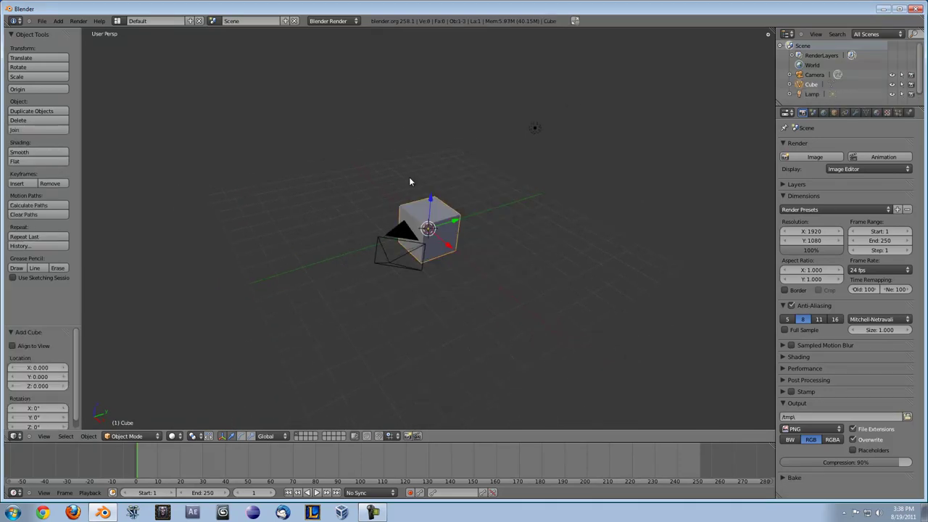
Raise the cube straight up along Z to 6.101
{"action": "key", "text": "g"}
{"action": "key", "text": "z"}
{"action": "left_click", "coordinate": [438, 71]}
{"action": "middle_click_drag", "start_coordinate": [438, 70], "coordinate": [436, 109]}
{"action": "scroll", "coordinate": [373, 126], "scroll_direction": "down", "scroll_amount": 1}
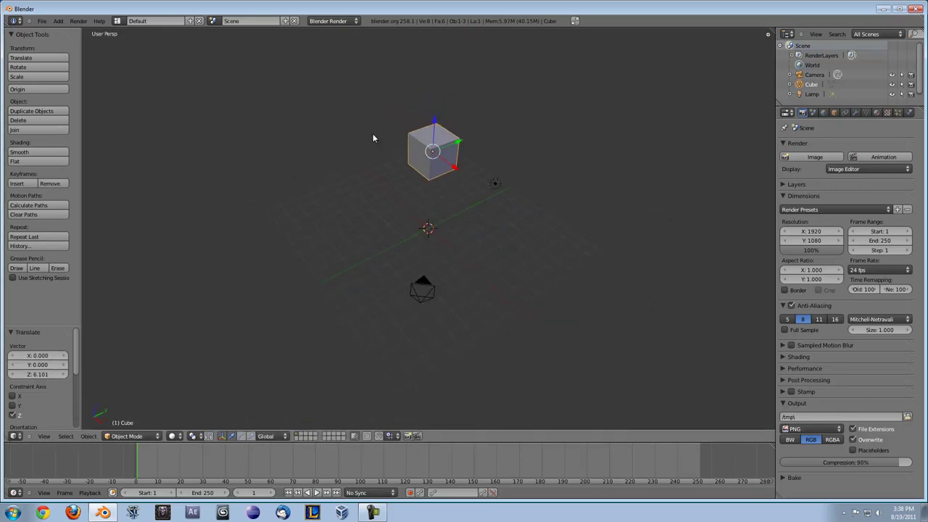
Scale the cube down to 0.556
{"action": "key", "text": "s"}
{"action": "left_click", "coordinate": [399, 148]}
{"action": "scroll", "coordinate": [403, 141], "scroll_direction": "up", "scroll_amount": 5}
{"action": "middle_click_drag", "start_coordinate": [428, 135], "coordinate": [404, 91]}
{"action": "scroll", "coordinate": [402, 94], "scroll_direction": "down", "scroll_amount": 2}
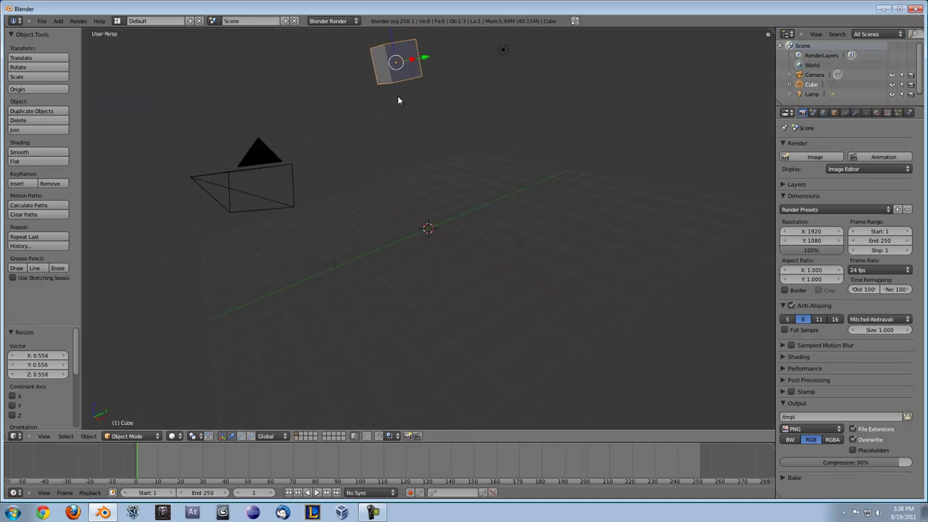
{"action": "scroll", "coordinate": [399, 87], "scroll_direction": "down", "scroll_amount": 3}
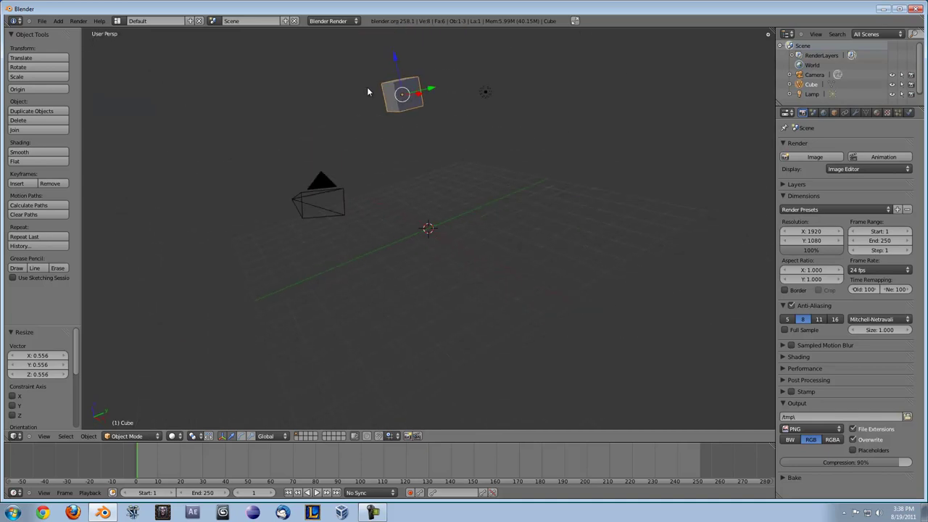
Enter Edit Mode on the cube and switch to see-through wireframe display
{"action": "key", "text": "Tab"}
{"action": "scroll", "coordinate": [368, 87], "scroll_direction": "up", "scroll_amount": 4}
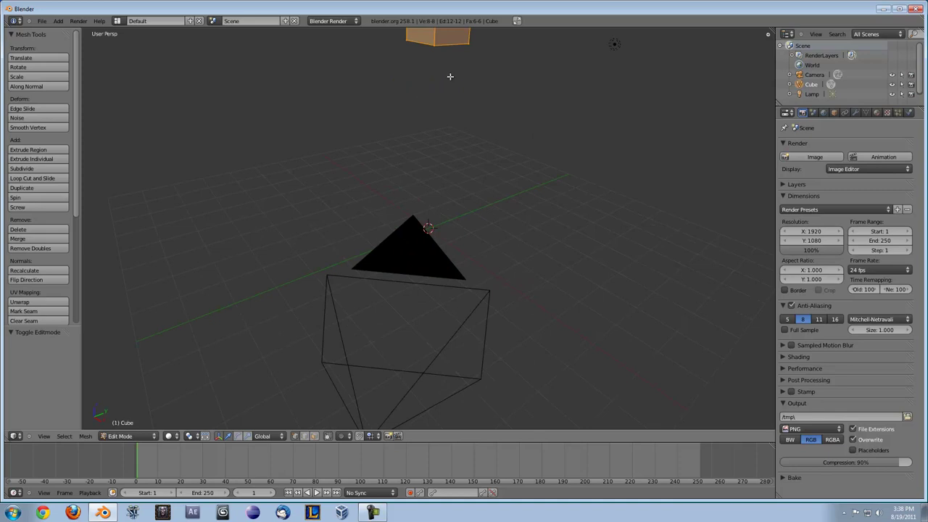
{"action": "middle_click_drag", "start_coordinate": [450, 76], "coordinate": [451, 173], "text": "shift"}
{"action": "scroll", "coordinate": [450, 170], "scroll_direction": "up", "scroll_amount": 3}
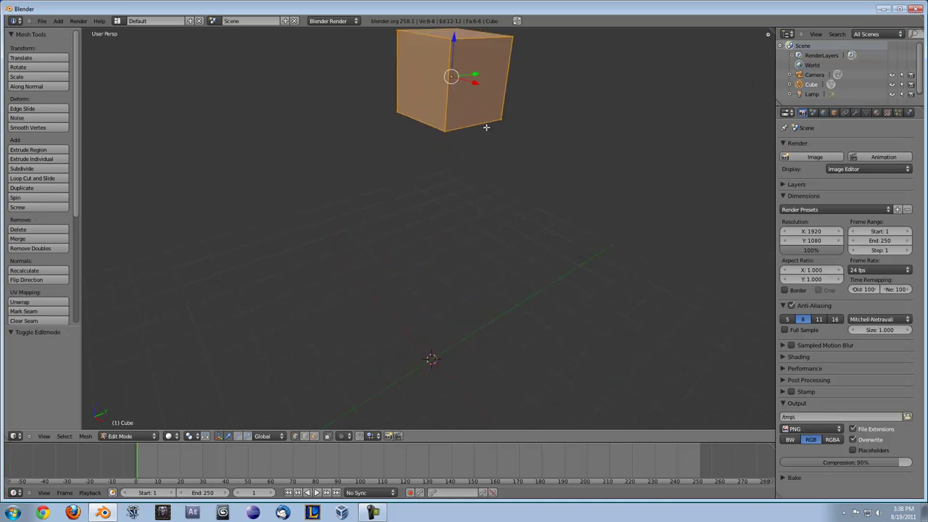
{"action": "key", "text": "z"}
Select the four vertices of the cube's bottom face
{"action": "right_click", "coordinate": [424, 112]}
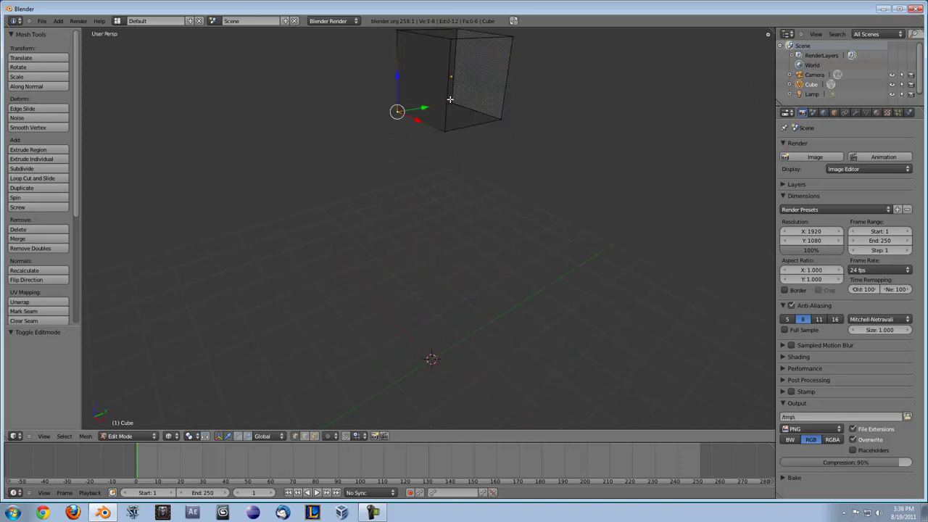
{"action": "right_click", "coordinate": [453, 102], "text": "shift"}
{"action": "right_click", "coordinate": [445, 131], "text": "shift"}
{"action": "right_click", "coordinate": [492, 118], "text": "shift"}
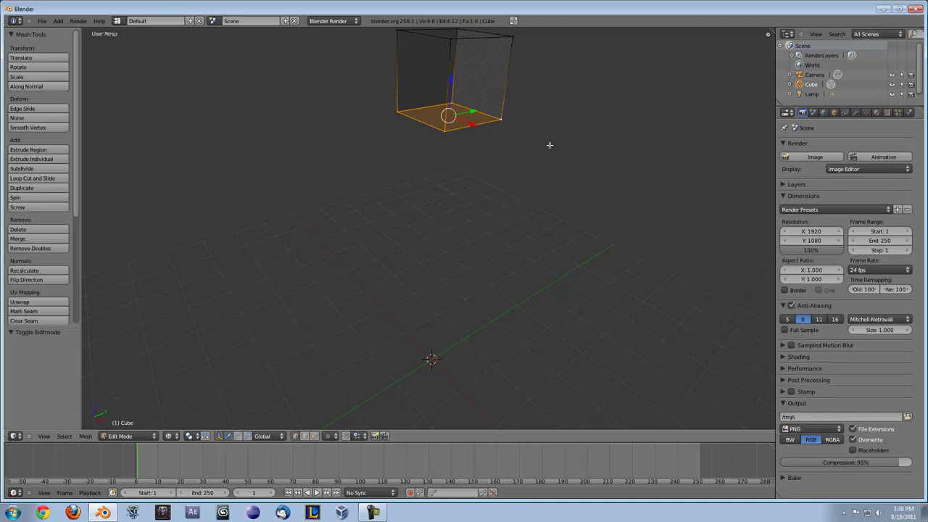
{"action": "middle_click_drag", "start_coordinate": [549, 145], "coordinate": [495, 132]}
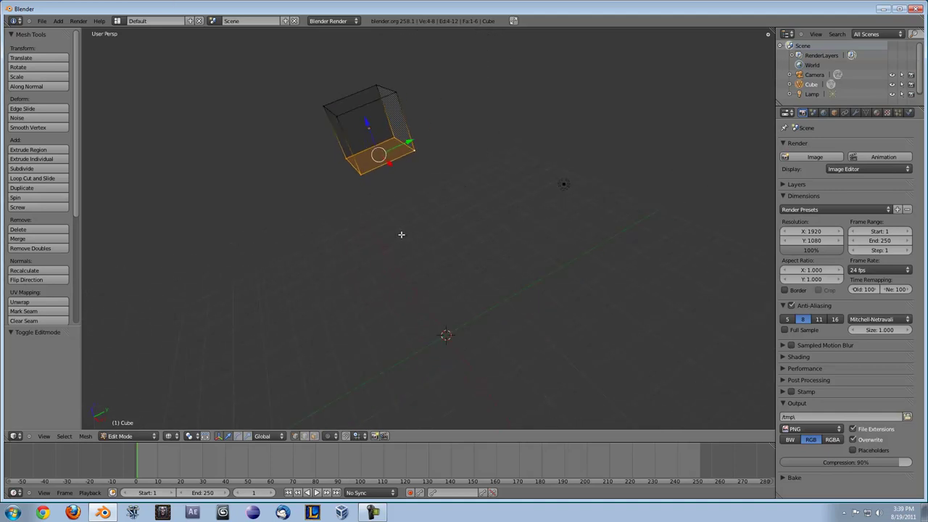
Extrude the bottom face down along Z, narrow it and adjust its height to form a neck
{"action": "key", "text": "e"}
{"action": "key", "text": "z"}
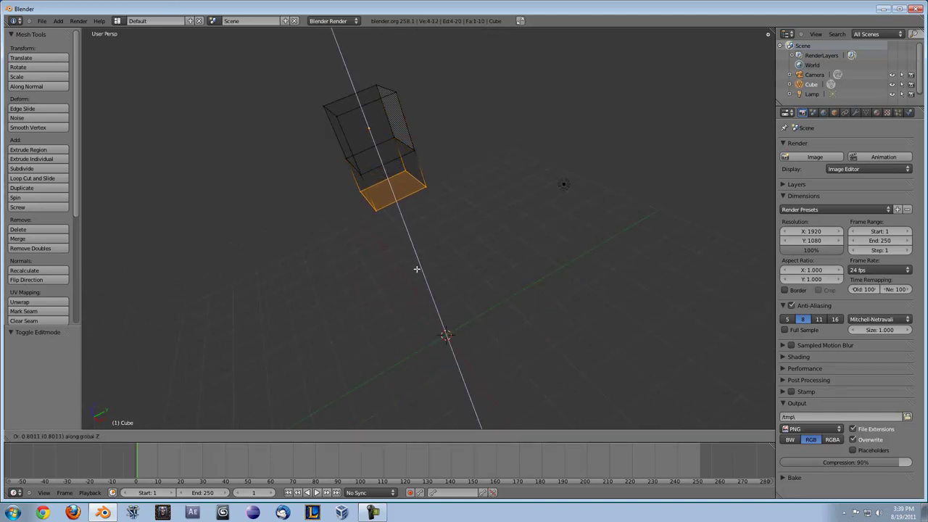
{"action": "left_click", "coordinate": [417, 269]}
{"action": "key", "text": "s"}
{"action": "left_click", "coordinate": [366, 221]}
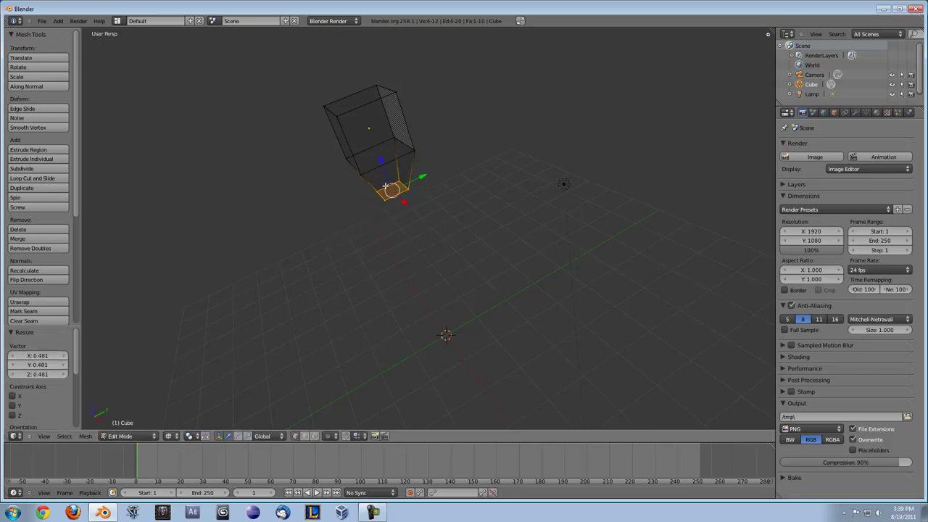
{"action": "key", "text": "g"}
{"action": "key", "text": "z"}
{"action": "left_click", "coordinate": [381, 188]}
Extrude the bottom face twice more and widen it to 2.872
{"action": "key", "text": "e"}
{"action": "left_click", "coordinate": [382, 197]}
{"action": "key", "text": "e"}
{"action": "left_click", "coordinate": [390, 212]}
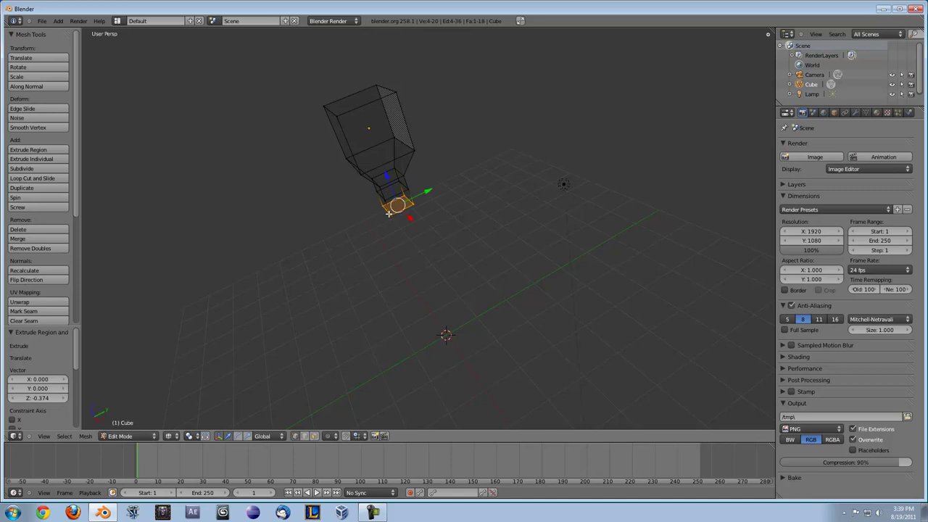
{"action": "key", "text": "s"}
{"action": "left_click", "coordinate": [364, 222]}
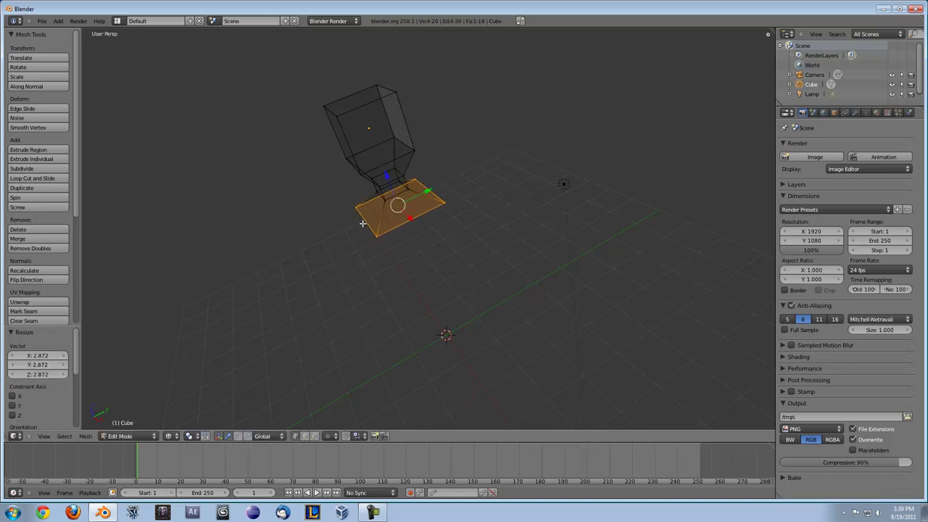
{"action": "middle_click_drag", "start_coordinate": [394, 224], "coordinate": [355, 166]}
Extrude two torso sections downward and taper the bottom face to 0.520
{"action": "key", "text": "e"}
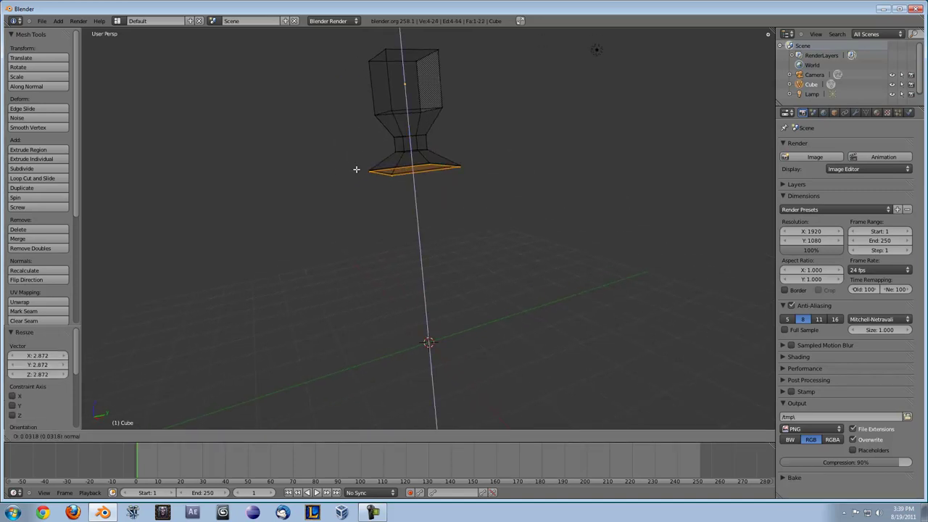
{"action": "left_click", "coordinate": [364, 204]}
{"action": "key", "text": "e"}
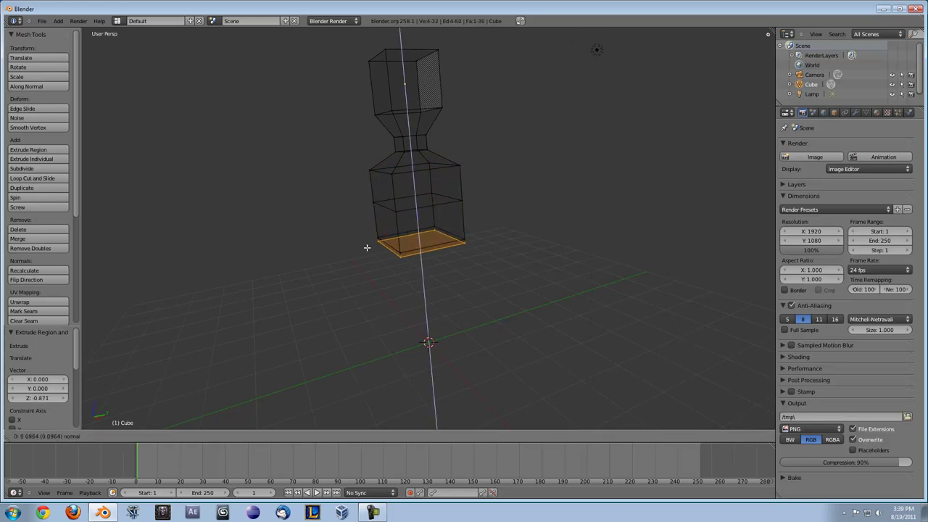
{"action": "left_click", "coordinate": [367, 249]}
{"action": "key", "text": "s"}
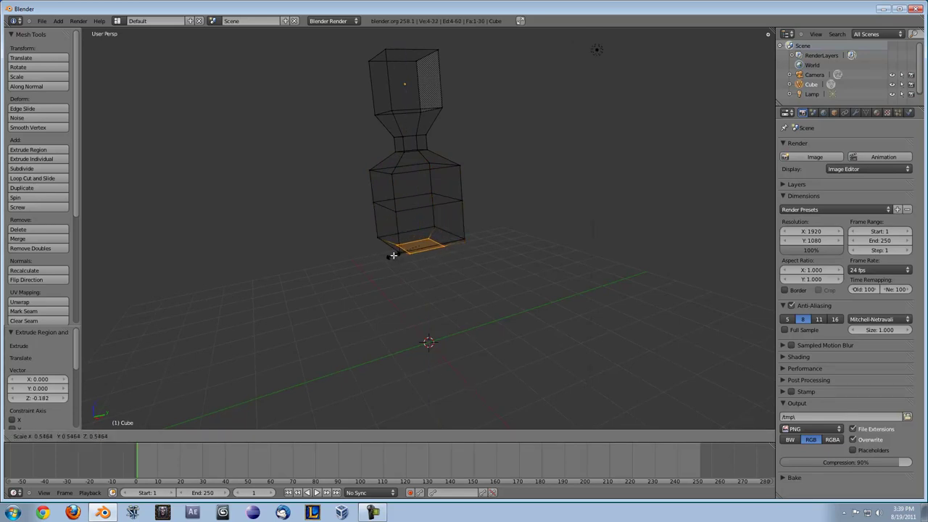
{"action": "left_click", "coordinate": [395, 255]}
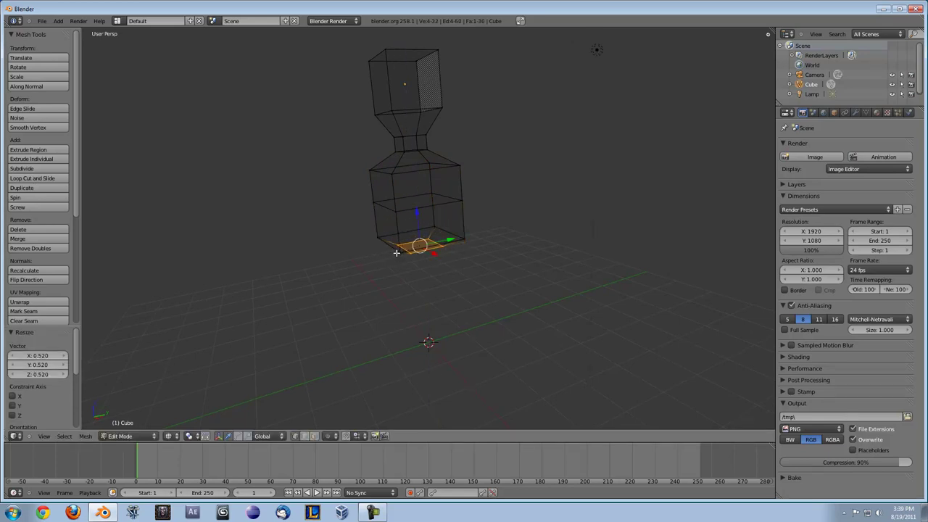
Select one torso face and bring up the Specials menu
{"action": "right_click", "coordinate": [373, 178]}
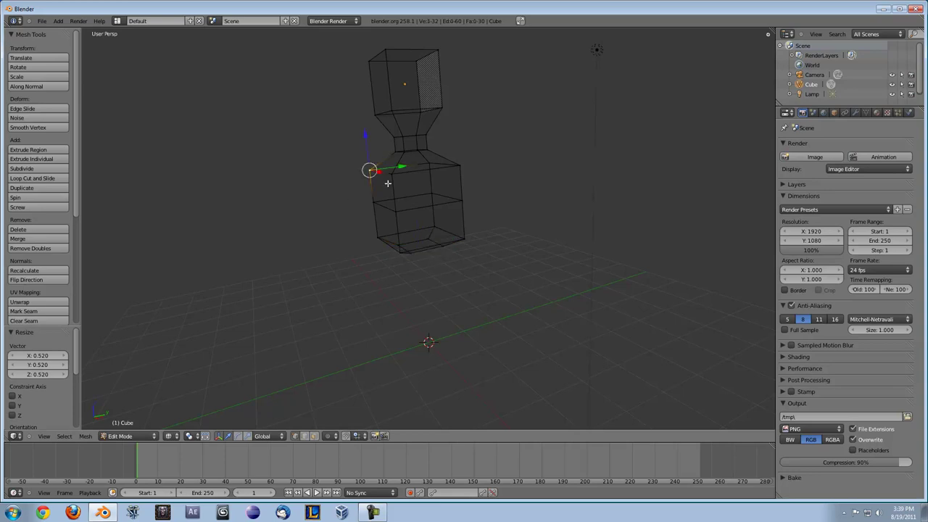
{"action": "right_click", "coordinate": [395, 166], "text": "shift"}
{"action": "right_click", "coordinate": [419, 206], "text": "shift"}
{"action": "right_click", "coordinate": [371, 204], "text": "shift"}
{"action": "key", "text": "w"}
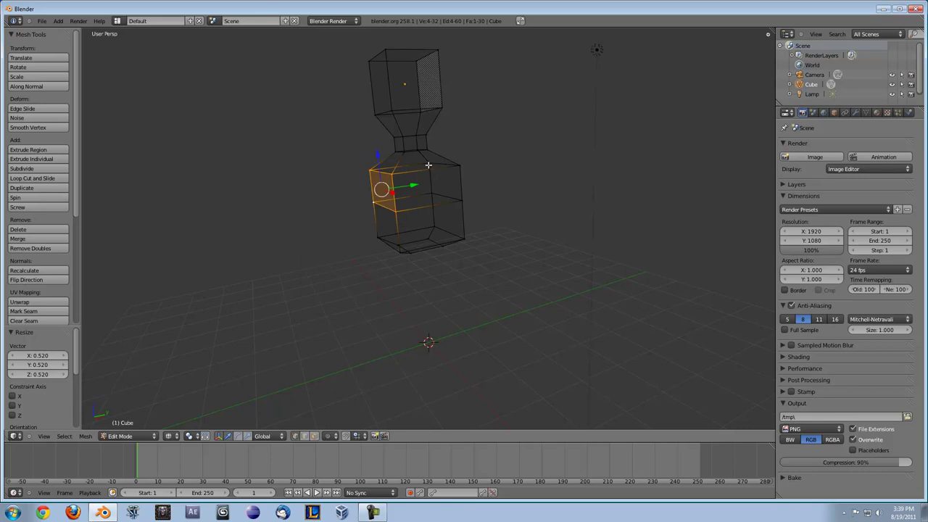
Select the torso's whole middle band and subdivide it
{"action": "right_click", "coordinate": [426, 162]}
{"action": "right_click", "coordinate": [458, 167]}
{"action": "right_click", "coordinate": [462, 199], "text": "shift"}
{"action": "right_click", "coordinate": [433, 191], "text": "shift"}
{"action": "right_click", "coordinate": [373, 172], "text": "shift"}
{"action": "right_click", "coordinate": [392, 180], "text": "shift"}
{"action": "right_click", "coordinate": [391, 210], "text": "shift"}
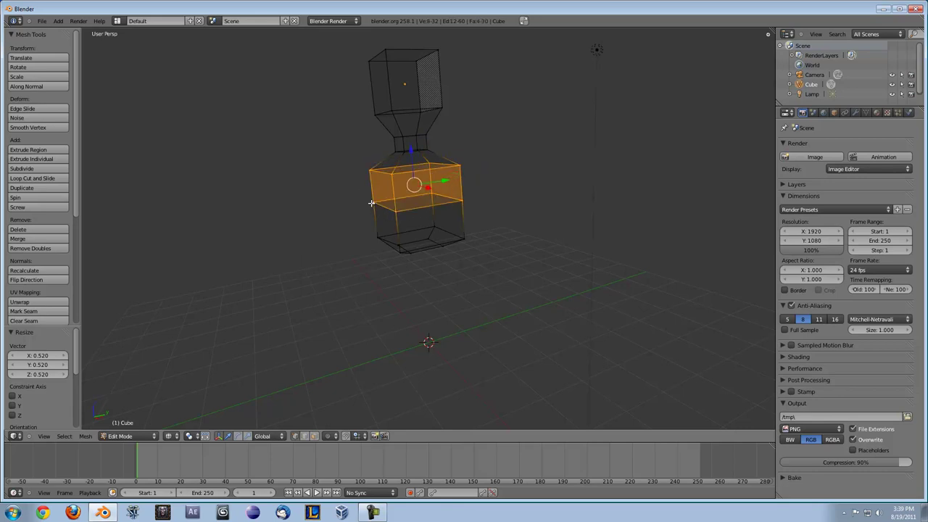
{"action": "key", "text": "w"}
{"action": "left_click", "coordinate": [371, 203]}
Select two faces on the left side of the subdivided band
{"action": "right_click", "coordinate": [391, 192]}
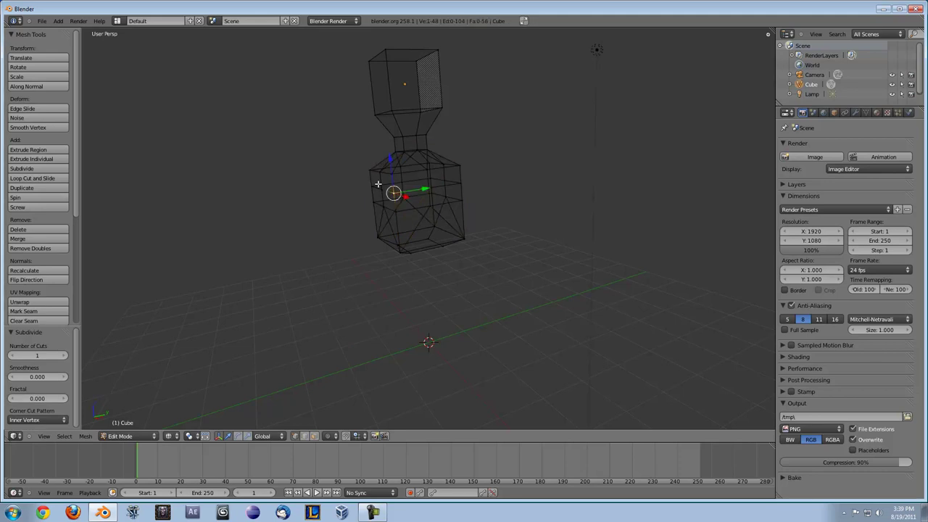
{"action": "right_click", "coordinate": [372, 173], "text": "shift"}
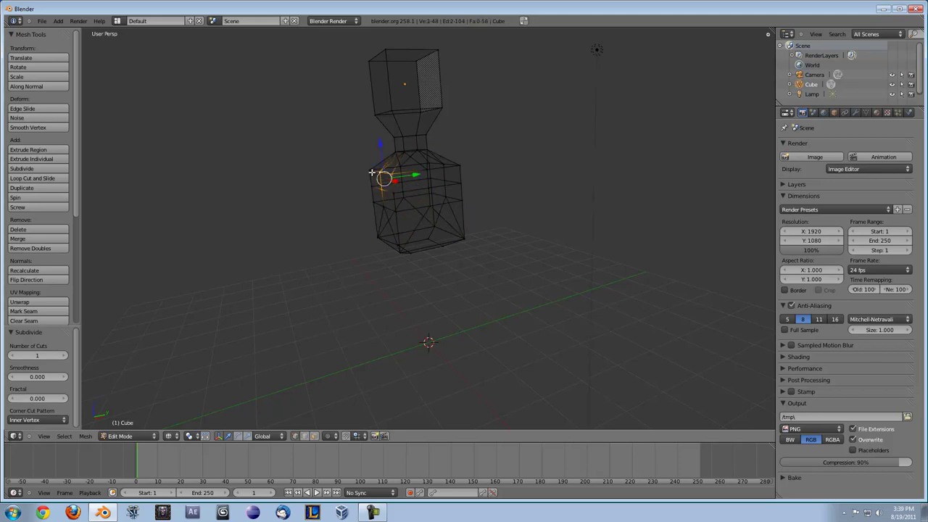
{"action": "right_click", "coordinate": [372, 187], "text": "shift"}
{"action": "right_click", "coordinate": [395, 190], "text": "shift"}
Extrude the left faces outward along Y in two segments to form the left arm
{"action": "key", "text": "e"}
{"action": "key", "text": "y"}
{"action": "left_click", "coordinate": [310, 191]}
{"action": "key", "text": "e"}
{"action": "key", "text": "y"}
{"action": "left_click", "coordinate": [268, 214]}
{"action": "key", "text": "z"}
{"action": "key", "text": "z"}
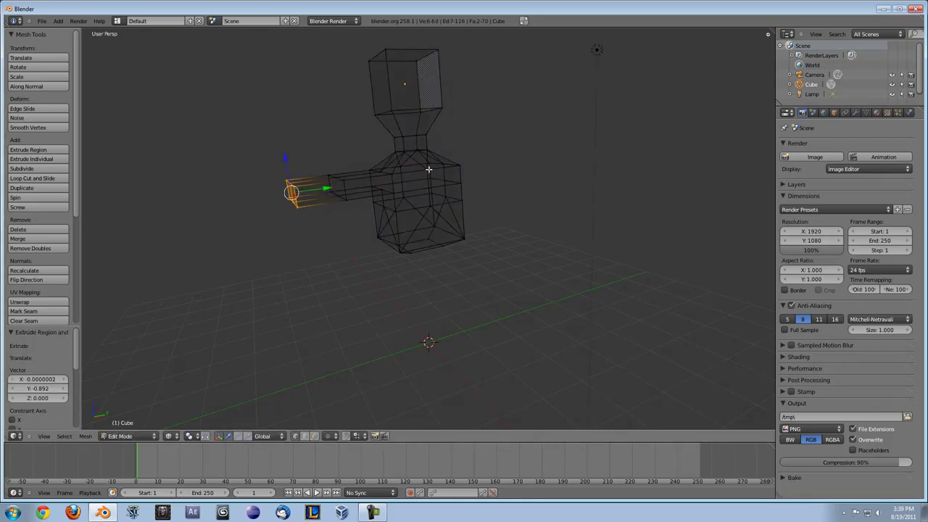
Extrude two right-side torso faces outward into a right arm, then select a bottom face
{"action": "right_click", "coordinate": [444, 169]}
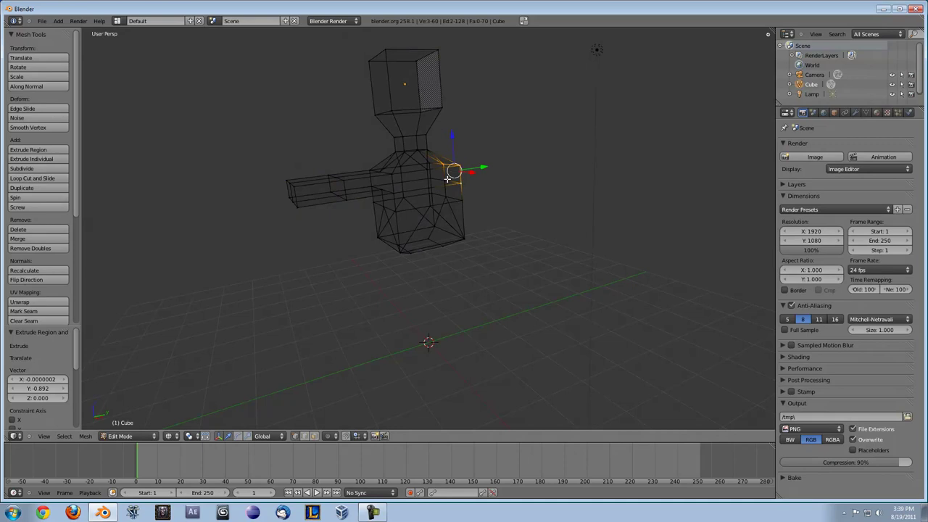
{"action": "right_click", "coordinate": [432, 177], "text": "shift"}
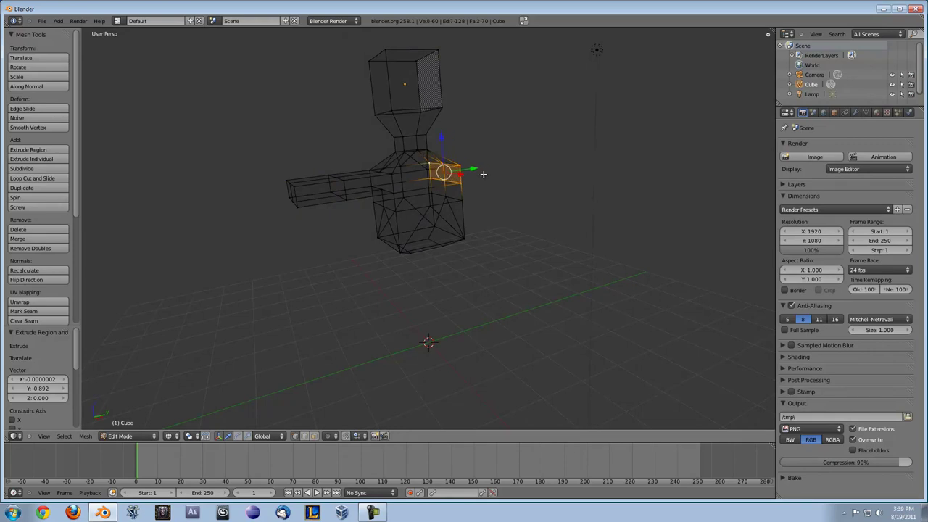
{"action": "key", "text": "e"}
{"action": "left_click", "coordinate": [531, 177]}
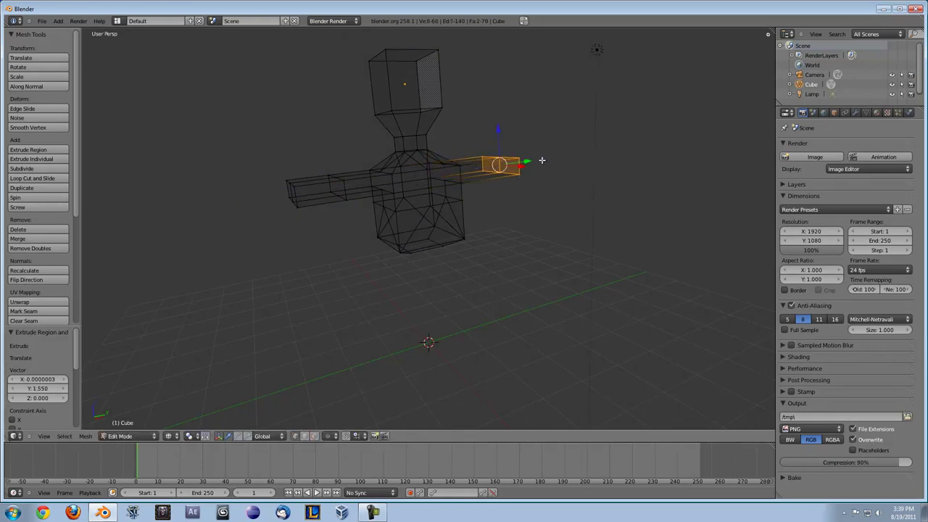
{"action": "right_click", "coordinate": [412, 250]}
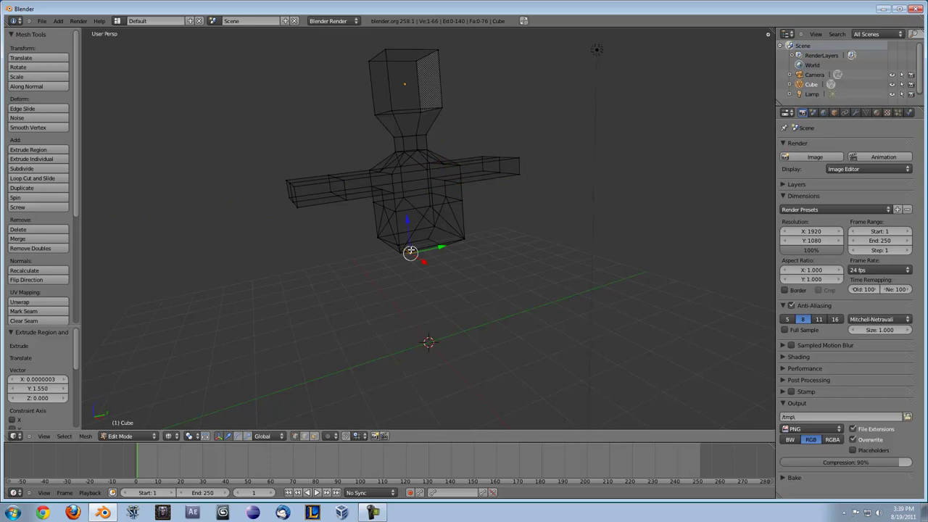
Subdivide the torso's bottom face
{"action": "key", "text": "w"}
{"action": "left_click", "coordinate": [418, 244]}
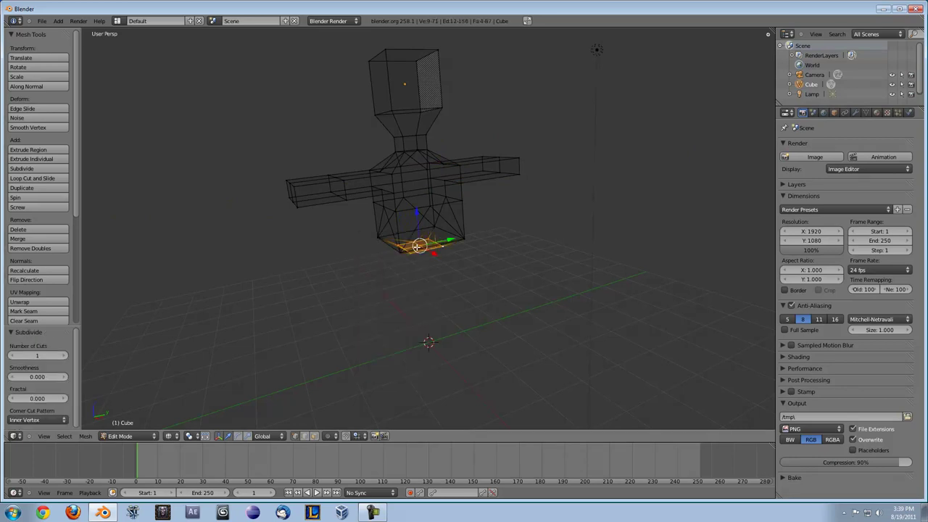
{"action": "middle_click_drag", "start_coordinate": [419, 245], "coordinate": [410, 263]}
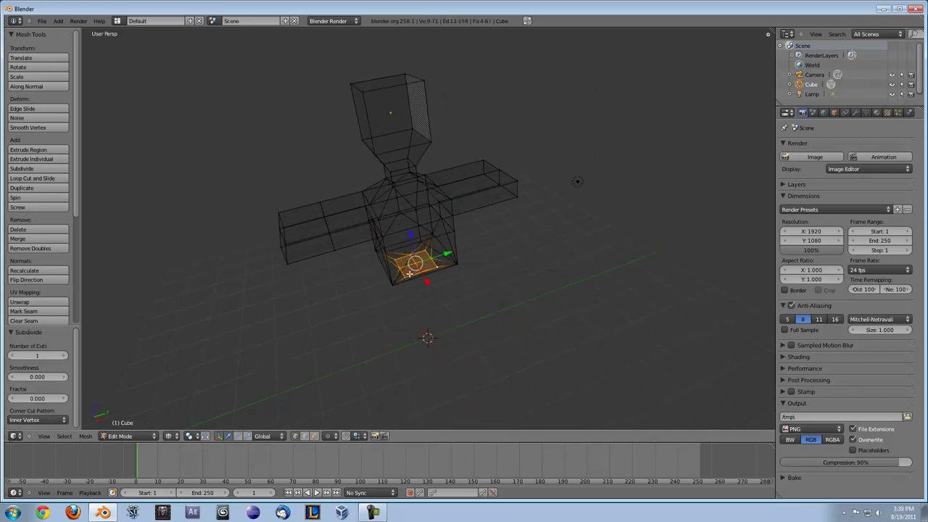
Extrude bottom faces down into the first leg and offset its end along Y
{"action": "right_click", "coordinate": [424, 272]}
{"action": "right_click", "coordinate": [413, 270], "text": "shift"}
{"action": "right_click", "coordinate": [412, 268], "text": "shift"}
{"action": "right_click", "coordinate": [411, 266], "text": "shift"}
{"action": "right_click", "coordinate": [409, 266], "text": "shift"}
{"action": "right_click", "coordinate": [408, 264], "text": "shift"}
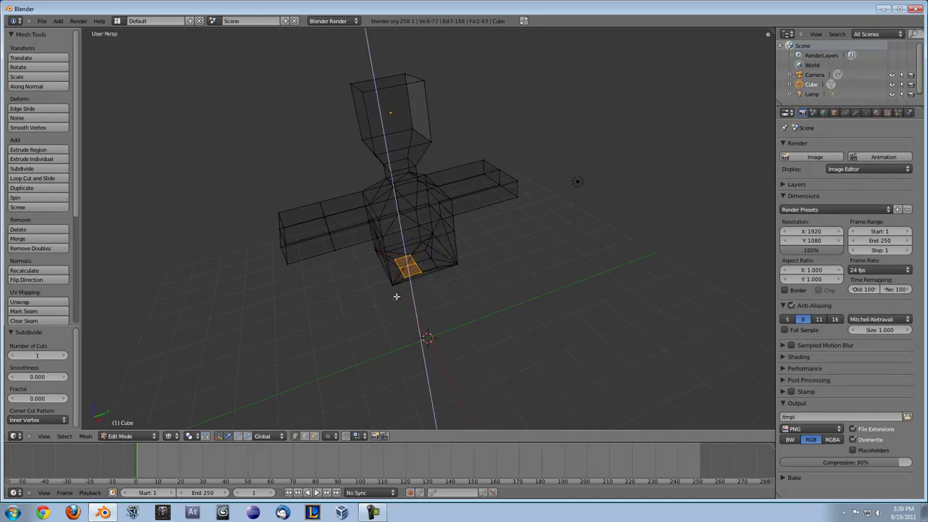
{"action": "key", "text": "e"}
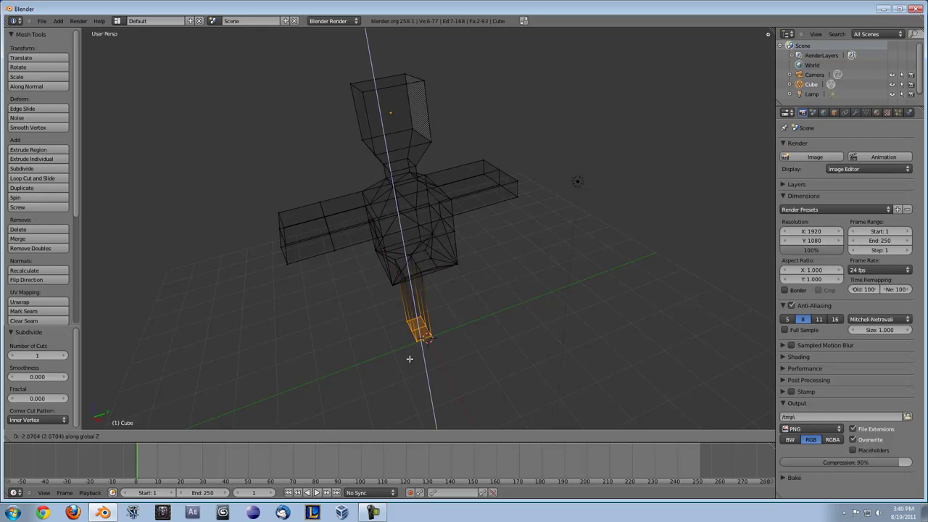
{"action": "left_click", "coordinate": [408, 355]}
{"action": "left_click_drag", "start_coordinate": [441, 314], "coordinate": [427, 322]}
Extrude the other bottom faces into a second leg, shifting its end forward along Y
{"action": "right_click", "coordinate": [428, 257]}
{"action": "right_click", "coordinate": [420, 258], "text": "shift"}
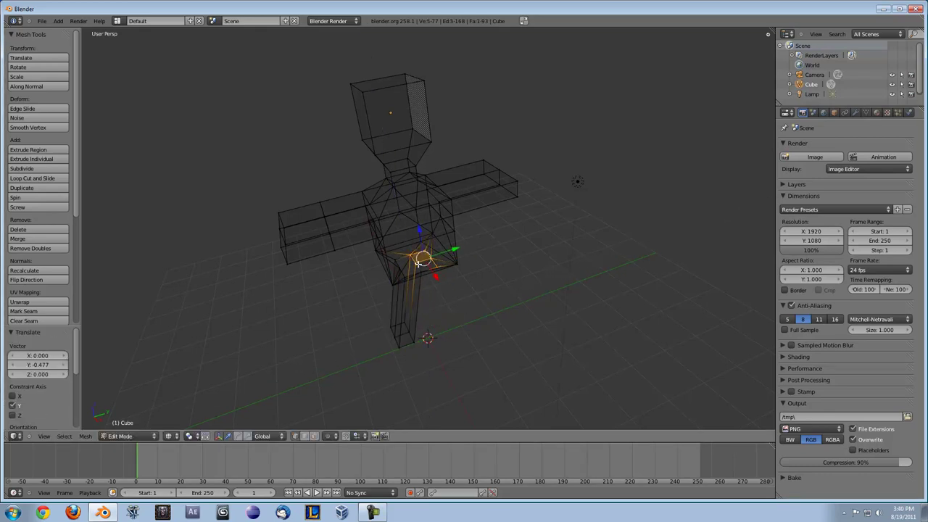
{"action": "right_click", "coordinate": [425, 269], "text": "shift"}
{"action": "key", "text": "e"}
{"action": "left_click", "coordinate": [466, 318]}
{"action": "left_click_drag", "start_coordinate": [467, 318], "coordinate": [483, 308]}
{"action": "mouse_move", "coordinate": [482, 308]}
{"action": "middle_mouse_down"}
{"action": "mouse_move", "coordinate": [393, 210]}
{"action": "mouse_move", "coordinate": [338, 201]}
{"action": "mouse_move", "coordinate": [399, 224]}
{"action": "mouse_move", "coordinate": [393, 208]}
{"action": "mouse_move", "coordinate": [348, 262]}
{"action": "middle_mouse_up"}
Return to solid shading and Object Mode
{"action": "key", "text": "z"}
{"action": "left_click", "coordinate": [125, 436]}
{"action": "left_click", "coordinate": [124, 426]}
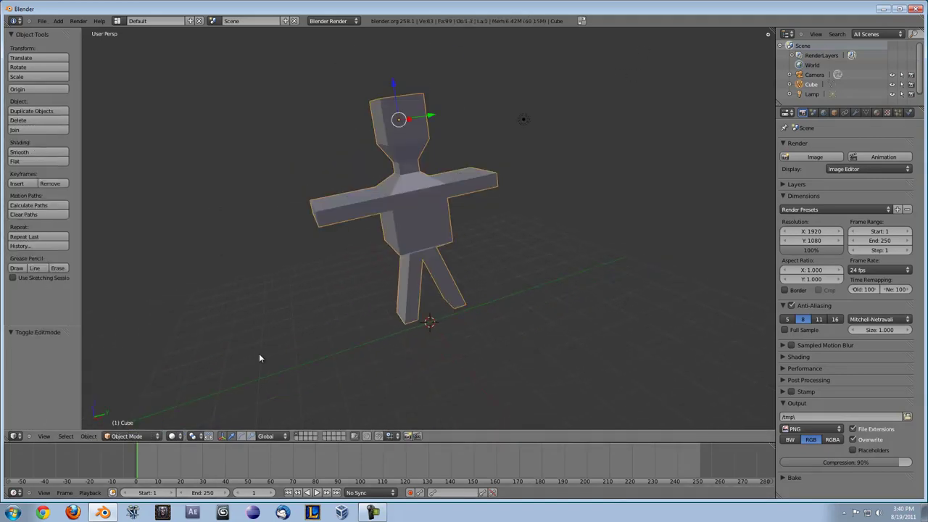
{"action": "key", "text": "Tab"}
{"action": "key", "text": "Tab"}
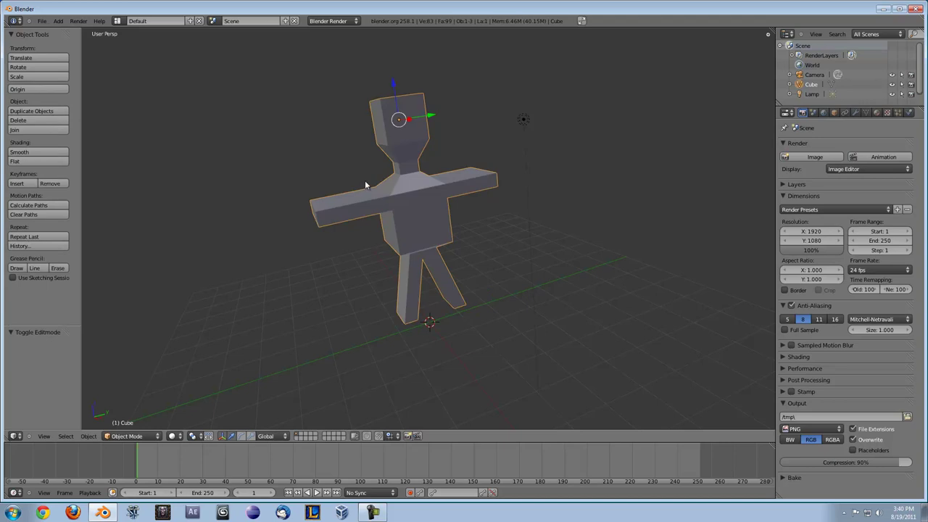
Add a Subdivision Surface modifier with 3 viewport subdivisions and apply it
{"action": "left_click", "coordinate": [858, 113]}
{"action": "left_click", "coordinate": [823, 157]}
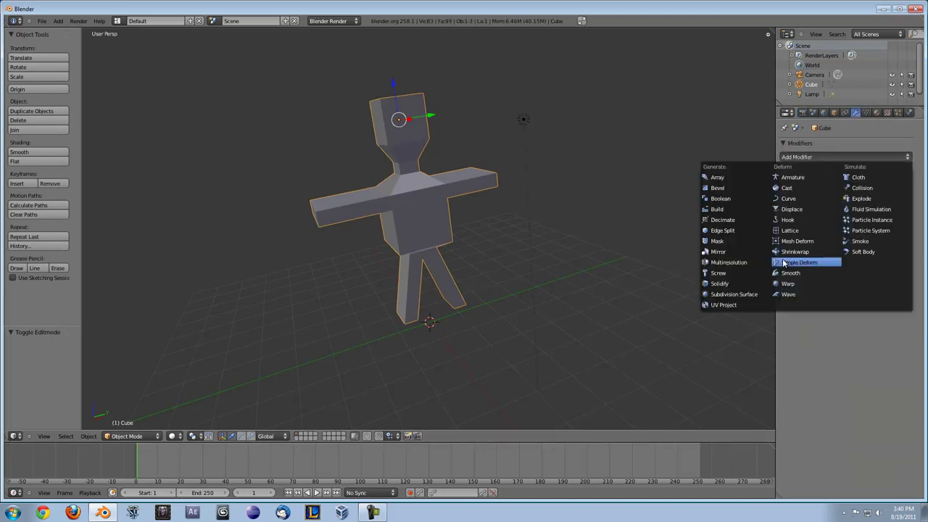
{"action": "left_click", "coordinate": [726, 294]}
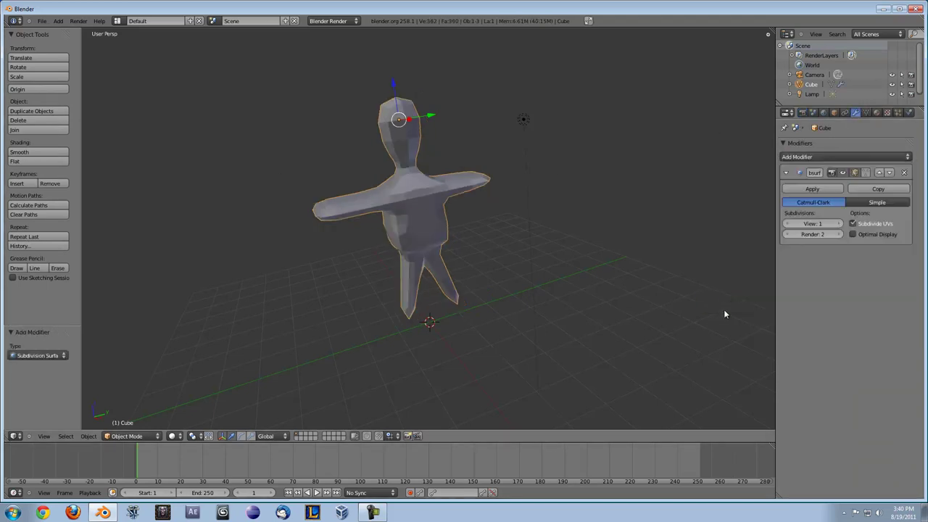
{"action": "left_click", "coordinate": [839, 224]}
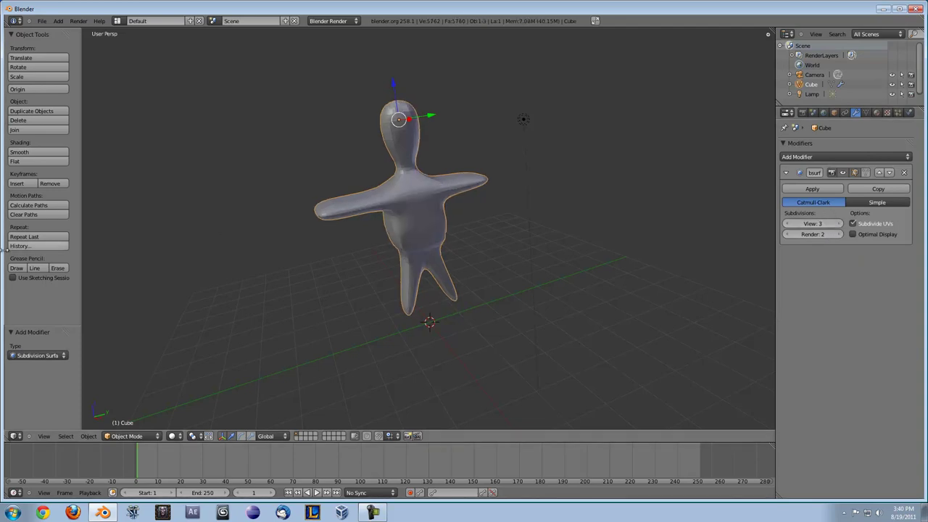
{"action": "left_click", "coordinate": [815, 190]}
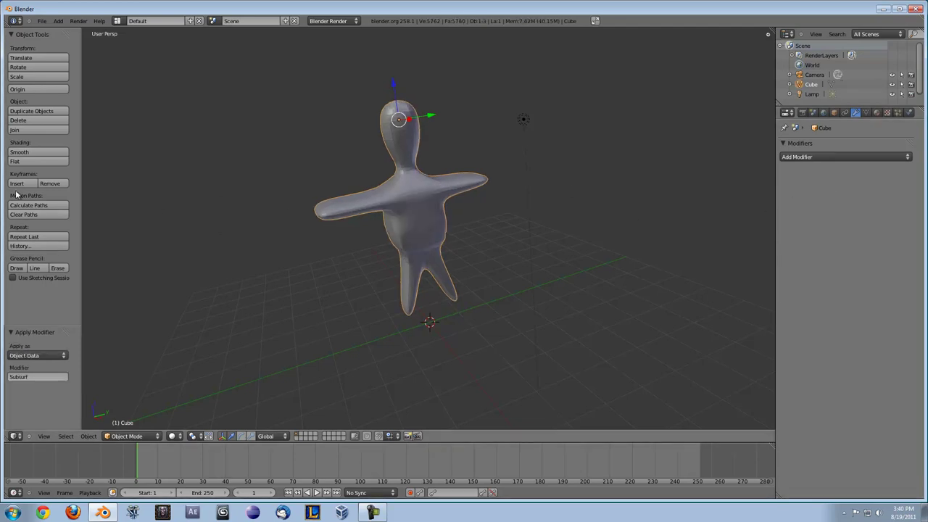
Set the figure's shading to Smooth
{"action": "left_click", "coordinate": [29, 154]}
{"action": "scroll", "coordinate": [366, 224], "scroll_direction": "up", "scroll_amount": 5}
{"action": "scroll", "coordinate": [310, 214], "scroll_direction": "down", "scroll_amount": 5}
{"action": "middle_click_drag", "start_coordinate": [310, 213], "coordinate": [293, 186]}
In Edit Mode, scale the entire mesh up slightly, then deselect everything
{"action": "key", "text": "Tab"}
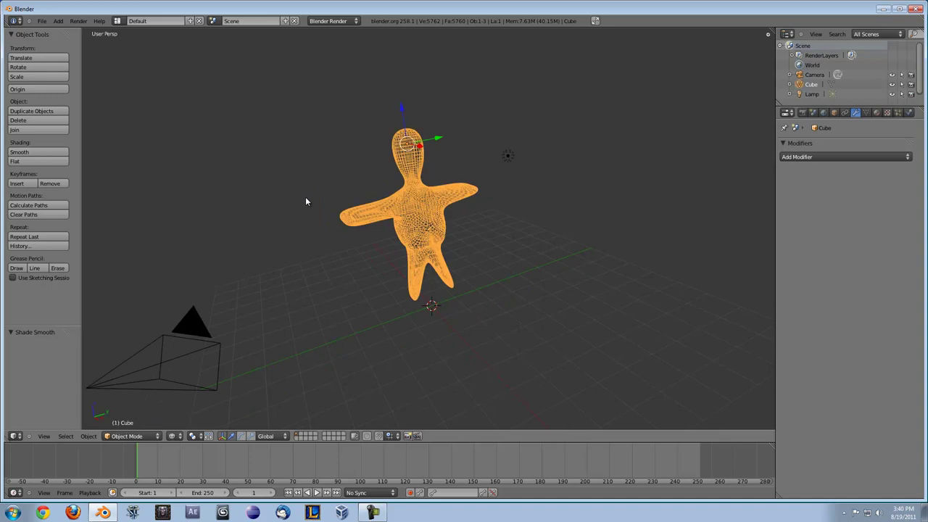
{"action": "key", "text": "s"}
{"action": "left_click", "coordinate": [300, 213]}
{"action": "key", "text": "a"}
{"action": "key", "text": "a"}
{"action": "middle_click_drag", "start_coordinate": [298, 214], "coordinate": [303, 171]}
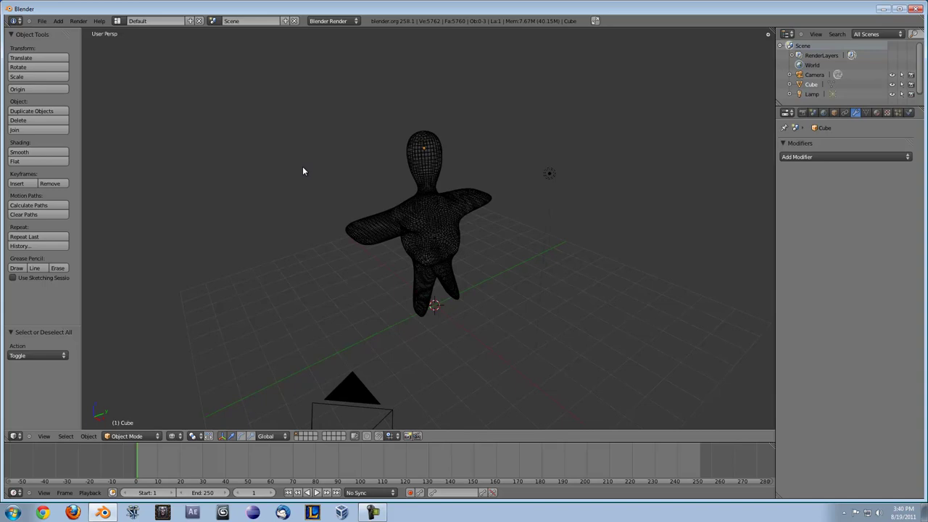
Add an armature and raise it along Z into the head to 5.163
{"action": "key", "text": "space"}
{"action": "type", "text": "arma"}
{"action": "key", "text": "Return"}
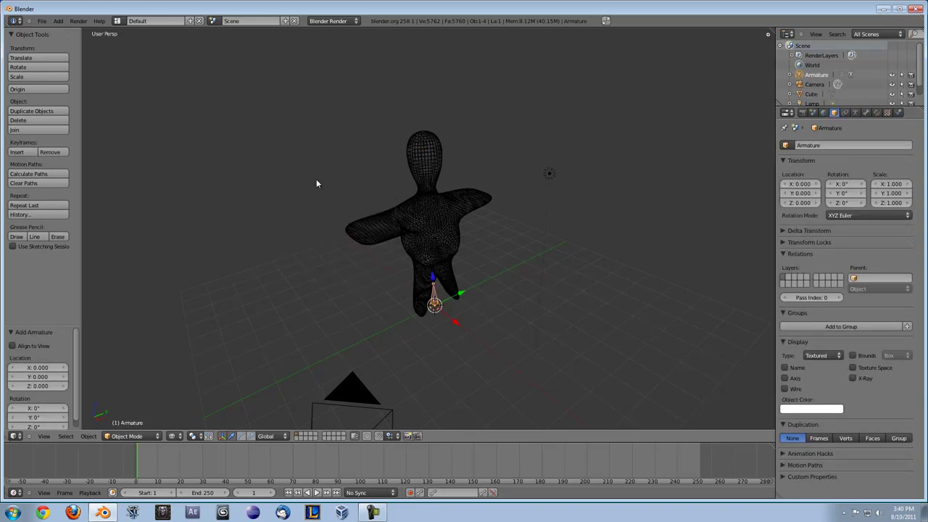
{"action": "key", "text": "g"}
{"action": "key", "text": "z"}
{"action": "left_click", "coordinate": [426, 153]}
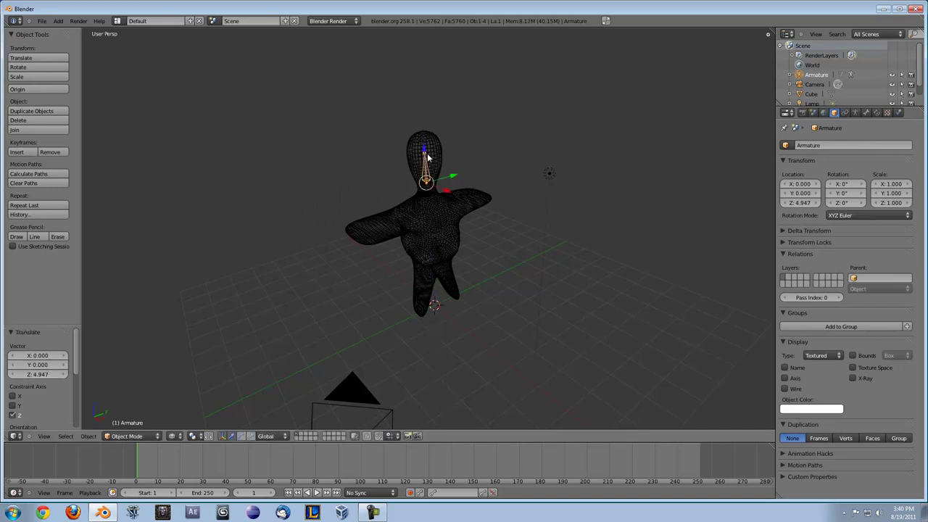
{"action": "key", "text": "g"}
{"action": "key", "text": "z"}
{"action": "left_click", "coordinate": [425, 152]}
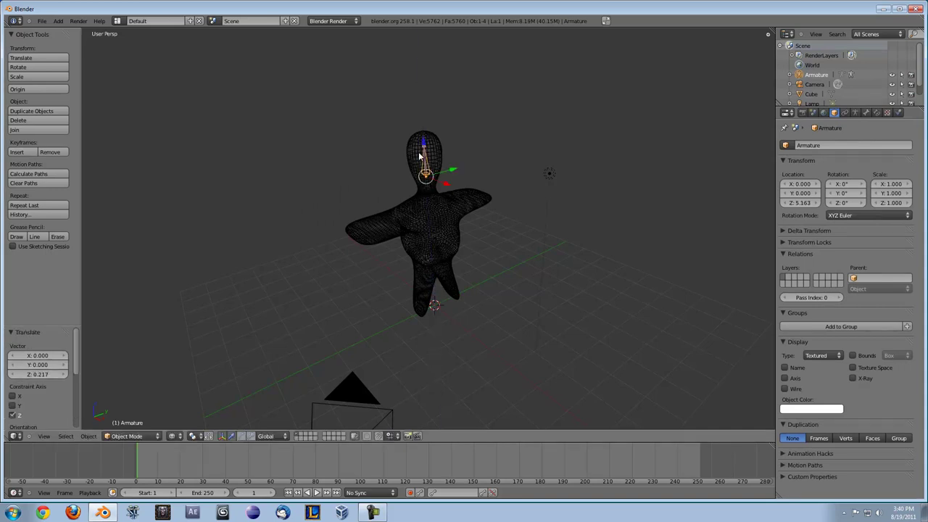
Rotate the armature 180° about Y and raise it to Z 6.291
{"action": "key", "text": "r"}
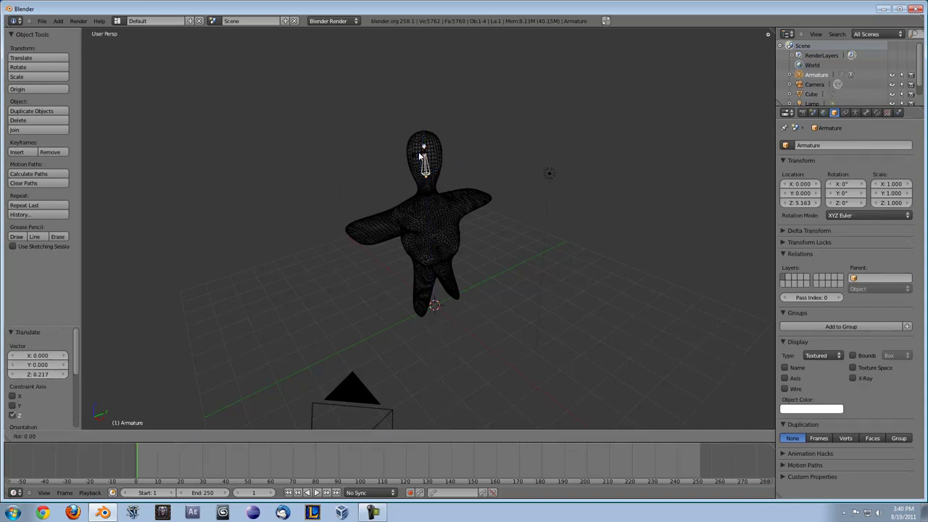
{"action": "type", "text": "y180"}
{"action": "key", "text": "Return"}
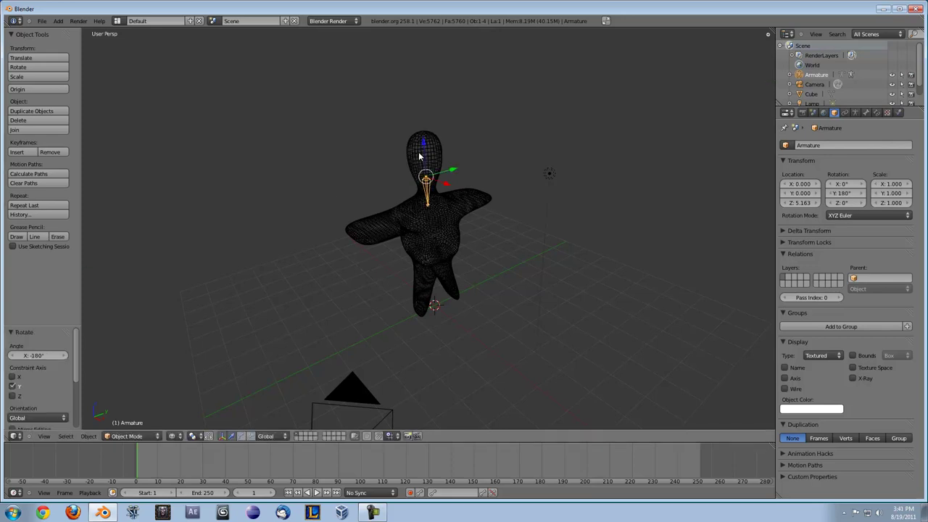
{"action": "key", "text": "g"}
{"action": "key", "text": "z"}
{"action": "left_click", "coordinate": [426, 114]}
{"action": "middle_click_drag", "start_coordinate": [426, 114], "coordinate": [370, 322]}
Switch to top orthographic view, angle it upright, and select the mesh then the armature
{"action": "key", "text": "KP_7"}
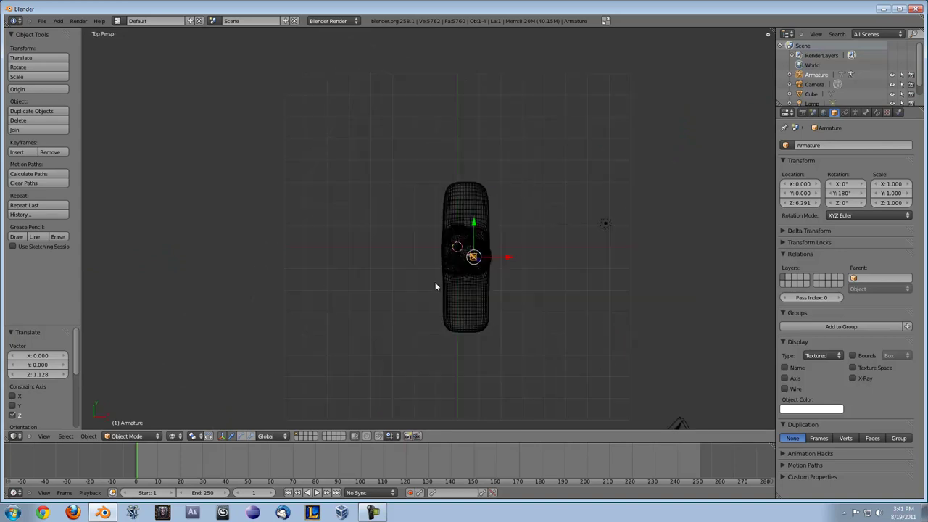
{"action": "key", "text": "KP_5"}
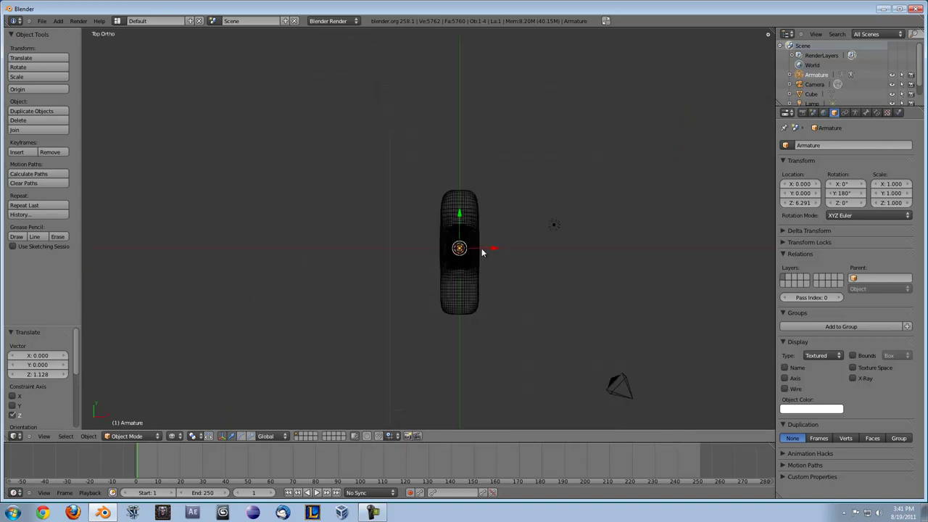
{"action": "middle_click_drag", "start_coordinate": [480, 249], "coordinate": [381, 148]}
{"action": "right_click", "coordinate": [383, 169]}
{"action": "right_click", "coordinate": [379, 170]}
{"action": "middle_click_drag", "start_coordinate": [338, 196], "coordinate": [446, 235]}
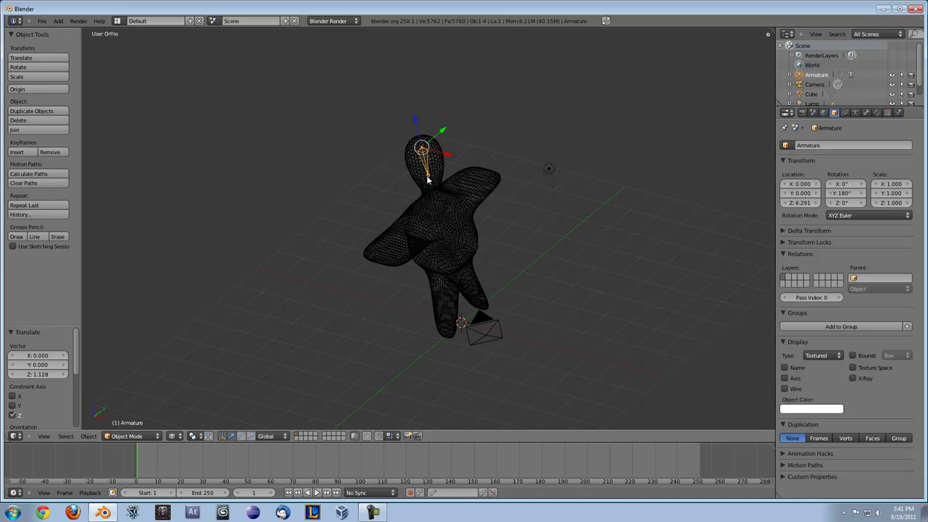
In armature Edit Mode, extrude two vertical spine bones down from the neck joint
{"action": "key", "text": "Tab"}
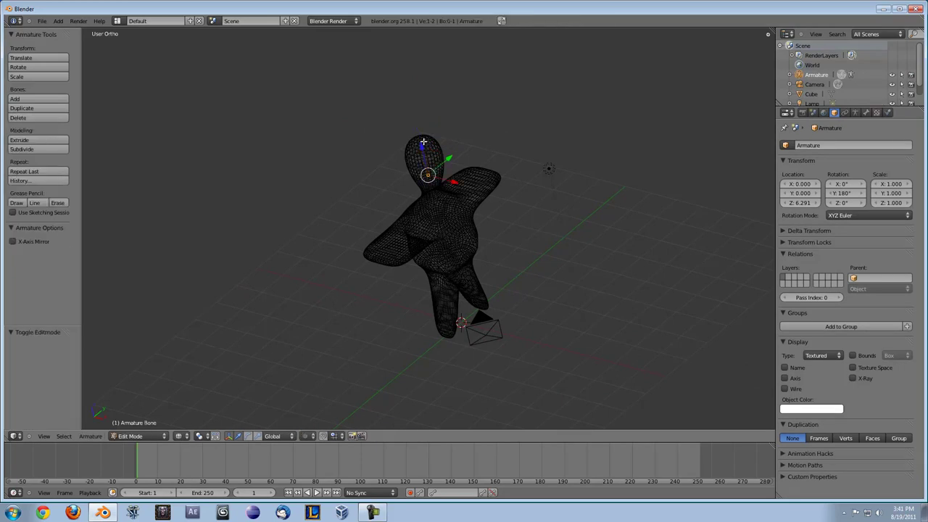
{"action": "right_click", "coordinate": [425, 140]}
{"action": "right_click", "coordinate": [430, 180]}
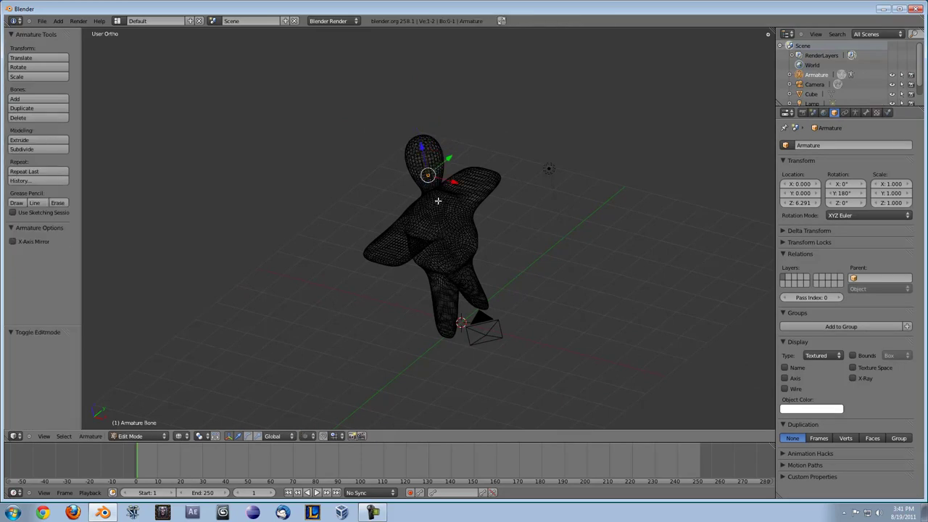
{"action": "middle_click_drag", "start_coordinate": [438, 200], "coordinate": [400, 223]}
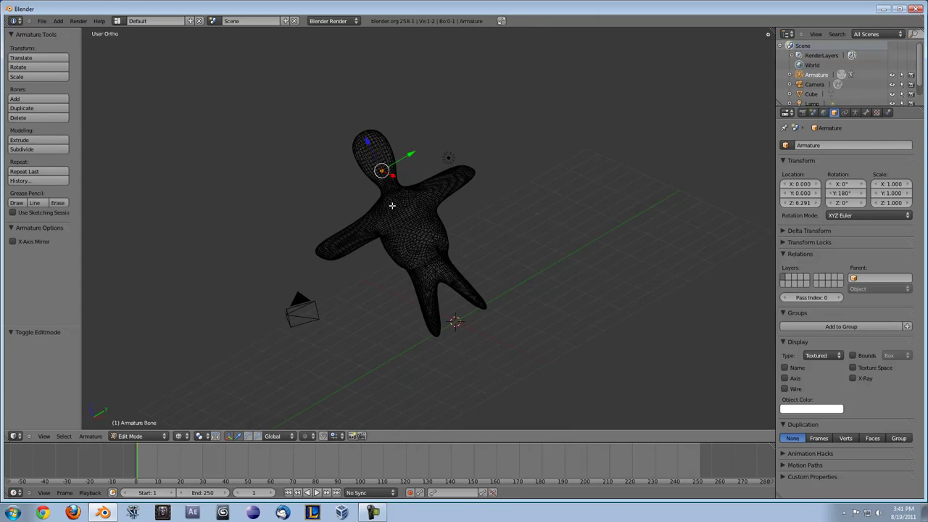
{"action": "key", "text": "e"}
{"action": "key", "text": "z"}
{"action": "left_click", "coordinate": [401, 218]}
{"action": "key", "text": "e"}
{"action": "key", "text": "z"}
{"action": "left_click", "coordinate": [413, 242]}
Add a shoulder bone raised along Z, then extrude a bone out along one arm
{"action": "key", "text": "e"}
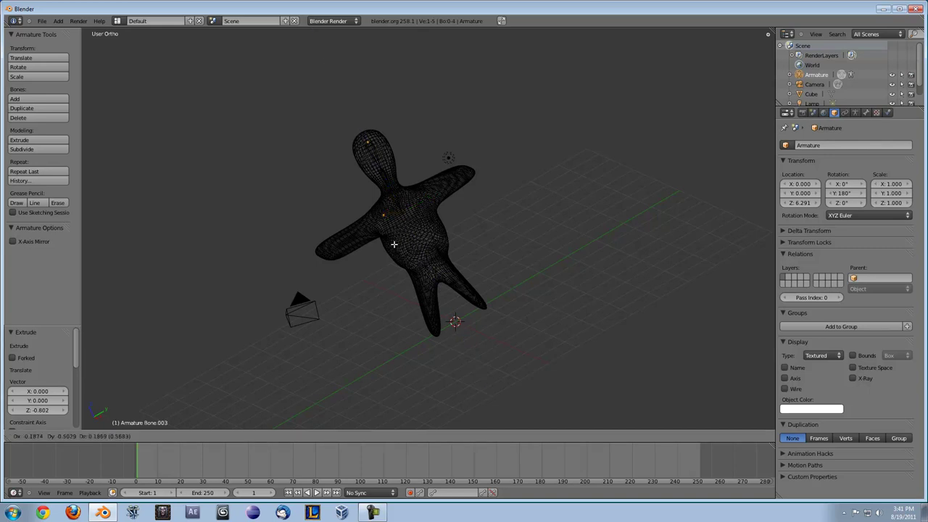
{"action": "key", "text": "y"}
{"action": "key", "text": "Escape"}
{"action": "key", "text": "g"}
{"action": "key", "text": "z"}
{"action": "left_click", "coordinate": [358, 200]}
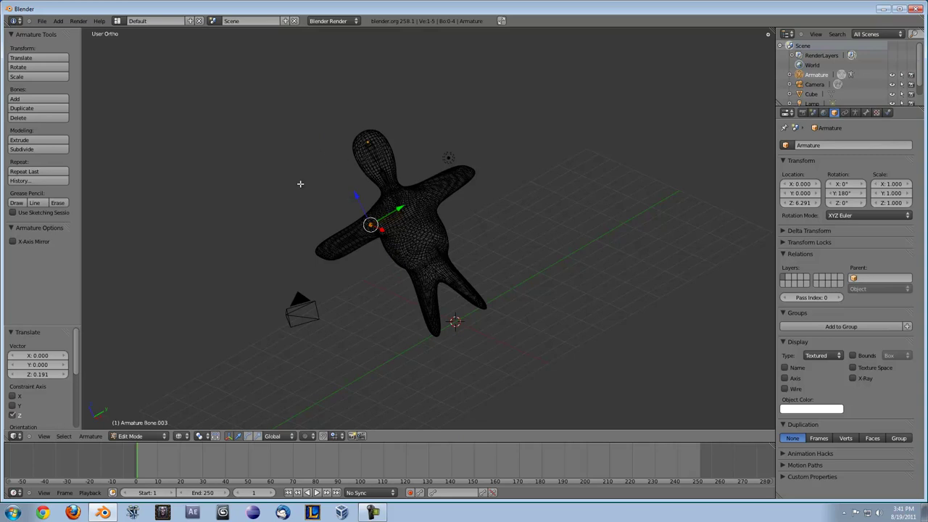
{"action": "key", "text": "e"}
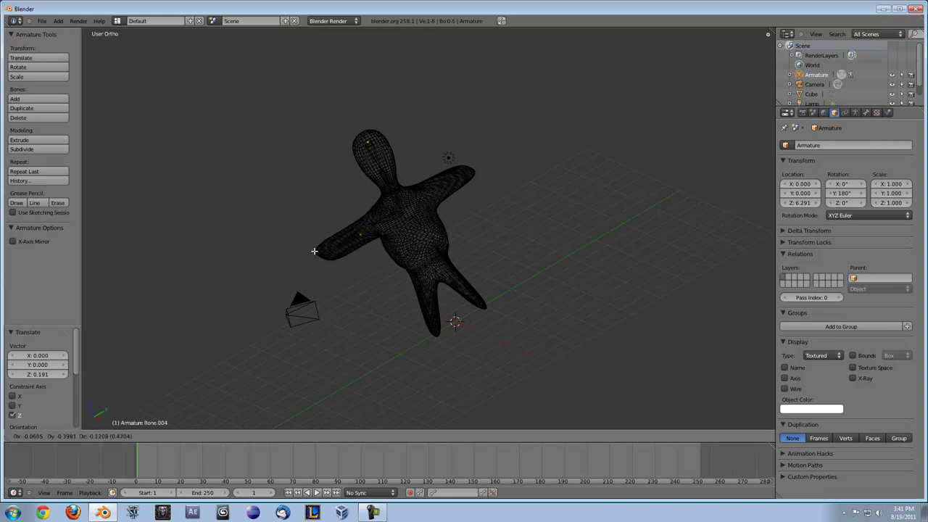
{"action": "key", "text": "y"}
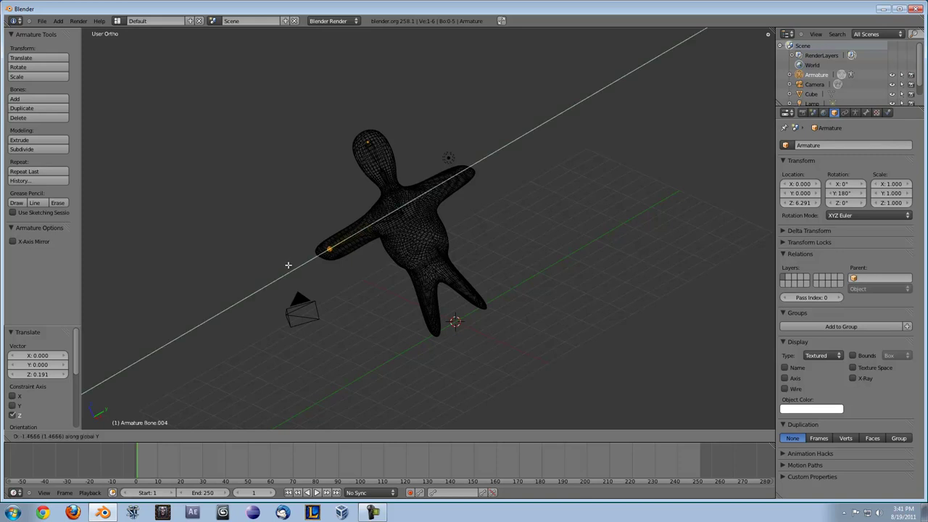
{"action": "right_click", "coordinate": [291, 264]}
From Bone.002's chest joint, extrude and raise the other shoulder bone, then its arm bone
{"action": "right_click", "coordinate": [404, 211]}
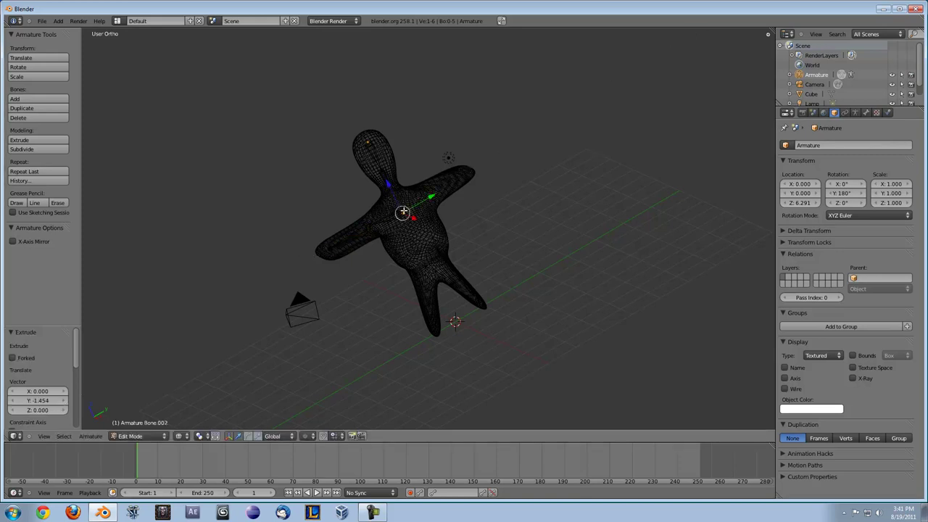
{"action": "key", "text": "e"}
{"action": "key", "text": "y"}
{"action": "left_click", "coordinate": [432, 193]}
{"action": "key", "text": "g"}
{"action": "key", "text": "z"}
{"action": "left_click", "coordinate": [419, 170]}
{"action": "key", "text": "e"}
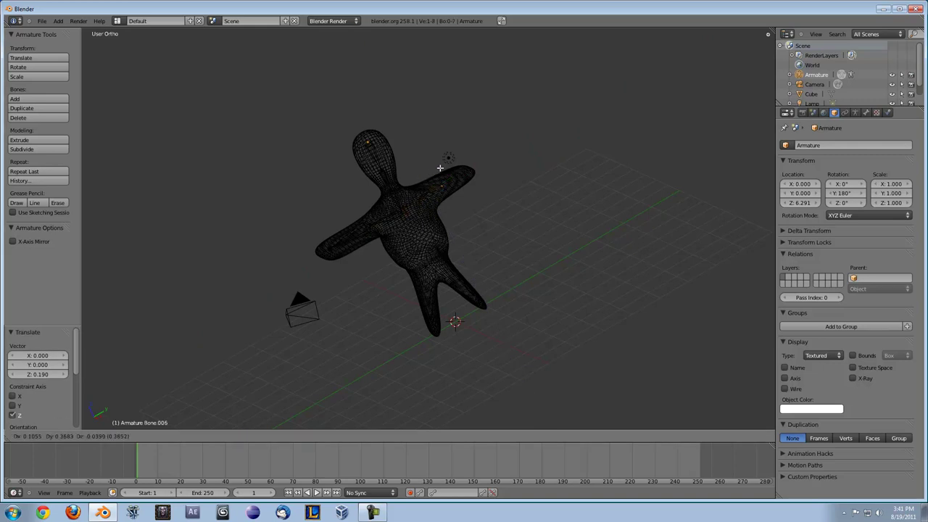
{"action": "key", "text": "y"}
{"action": "left_click", "coordinate": [460, 159]}
{"action": "right_click", "coordinate": [402, 212]}
Extrude a hip bone straight down from the chest joint to Z -1.495
{"action": "key", "text": "e"}
{"action": "key", "text": "y"}
{"action": "key", "text": "z"}
{"action": "left_click", "coordinate": [432, 266]}
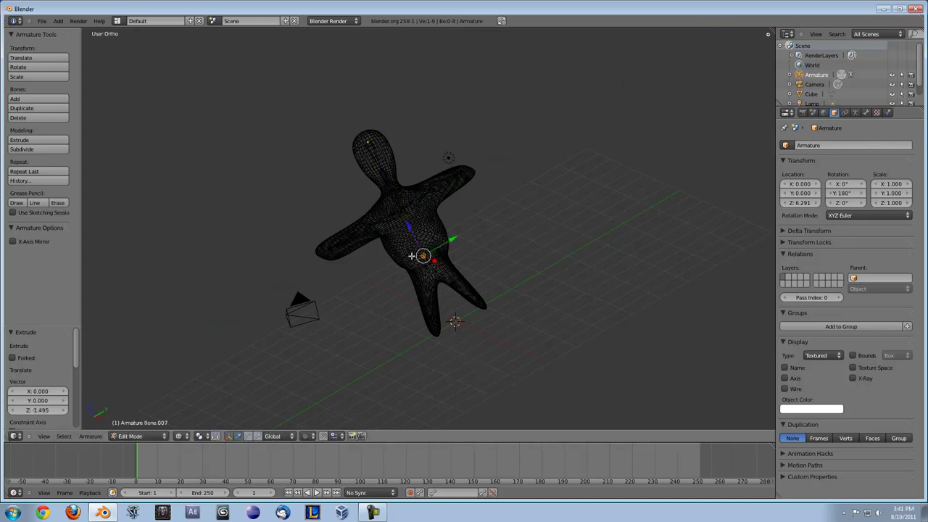
{"action": "middle_click_drag", "start_coordinate": [390, 193], "coordinate": [437, 156]}
{"action": "scroll", "coordinate": [464, 190], "scroll_direction": "up", "scroll_amount": 6}
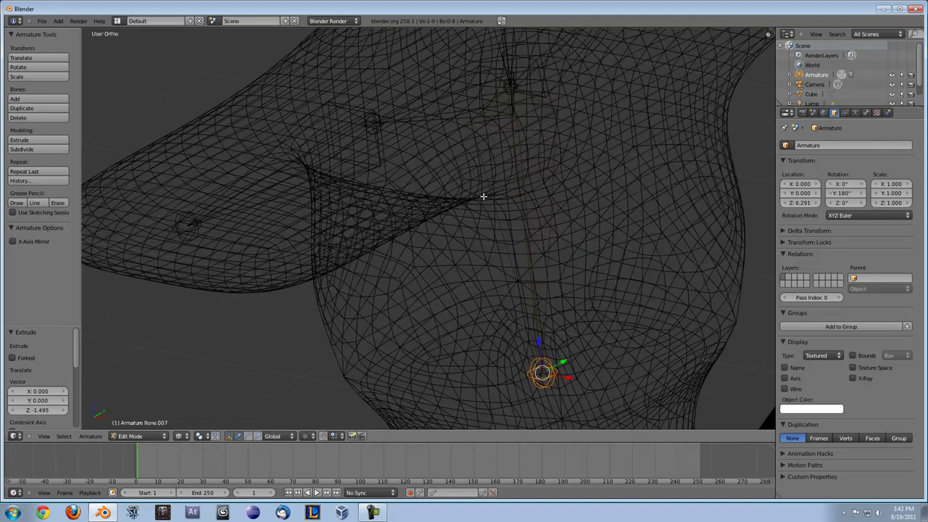
{"action": "scroll", "coordinate": [484, 196], "scroll_direction": "down", "scroll_amount": 4}
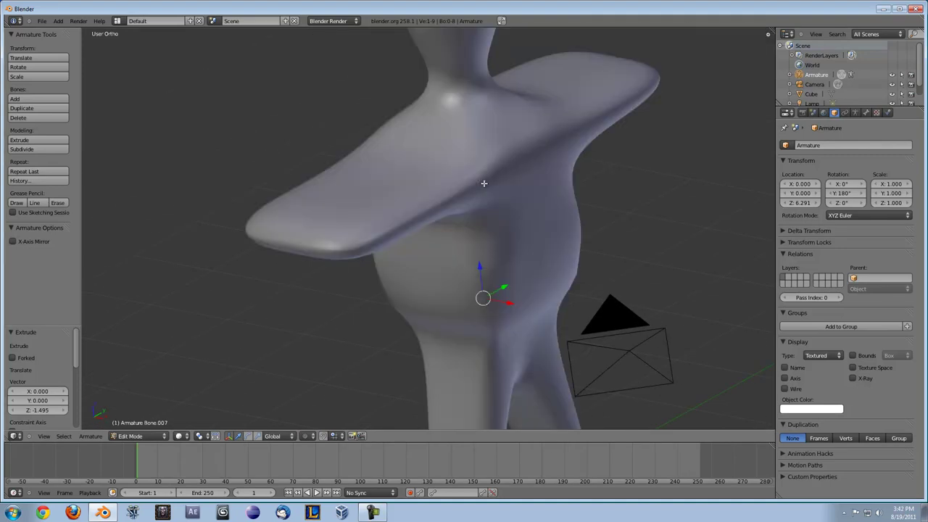
{"action": "middle_click_drag", "start_coordinate": [673, 169], "coordinate": [470, 329]}
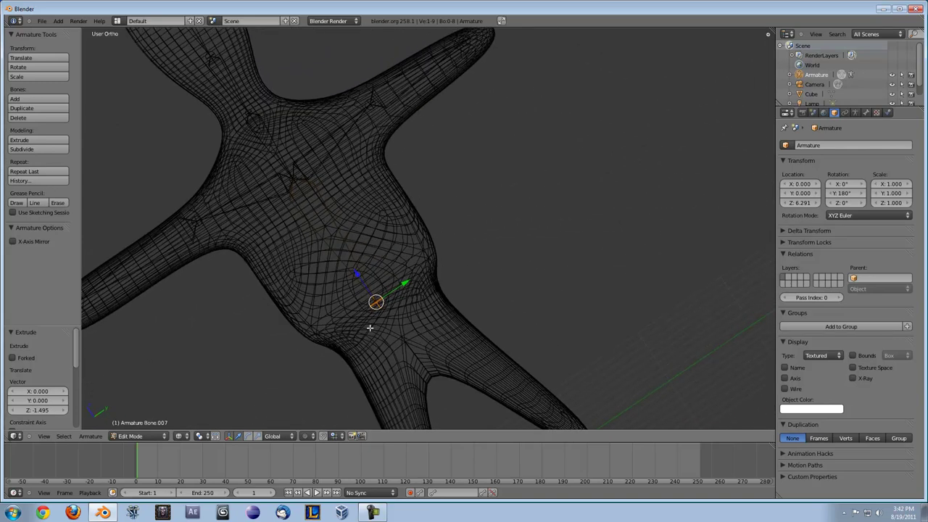
Start the first leg with a hip bone along Y and an upper leg bone along Z
{"action": "key", "text": "e"}
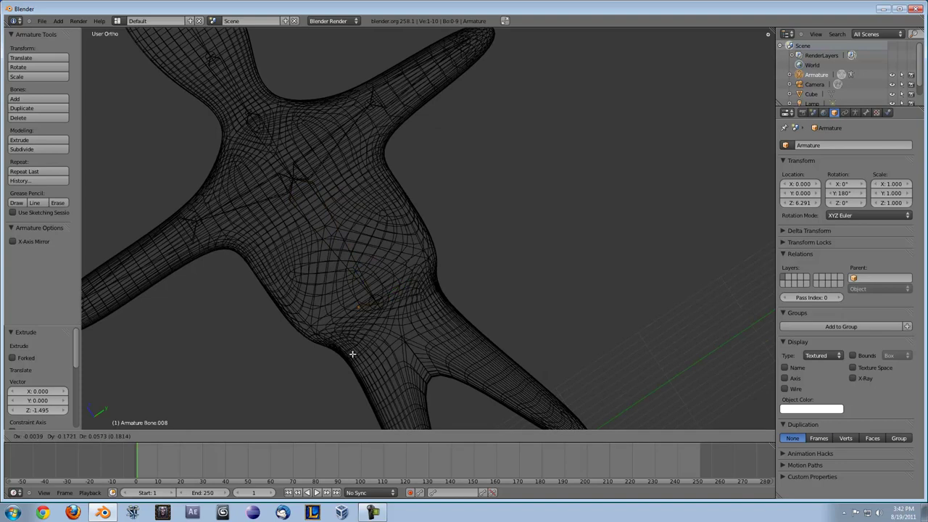
{"action": "key", "text": "y"}
{"action": "left_click", "coordinate": [342, 365]}
{"action": "key", "text": "e"}
{"action": "key", "text": "z"}
{"action": "left_click", "coordinate": [396, 406]}
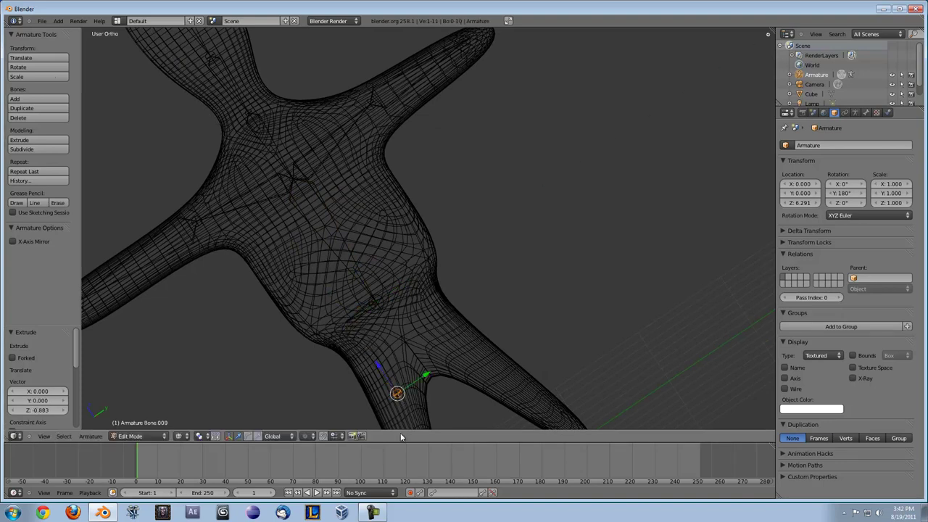
Extend the first leg with a vertical lower leg bone and a foot bone along Y
{"action": "scroll", "coordinate": [409, 406], "scroll_direction": "down", "scroll_amount": 3}
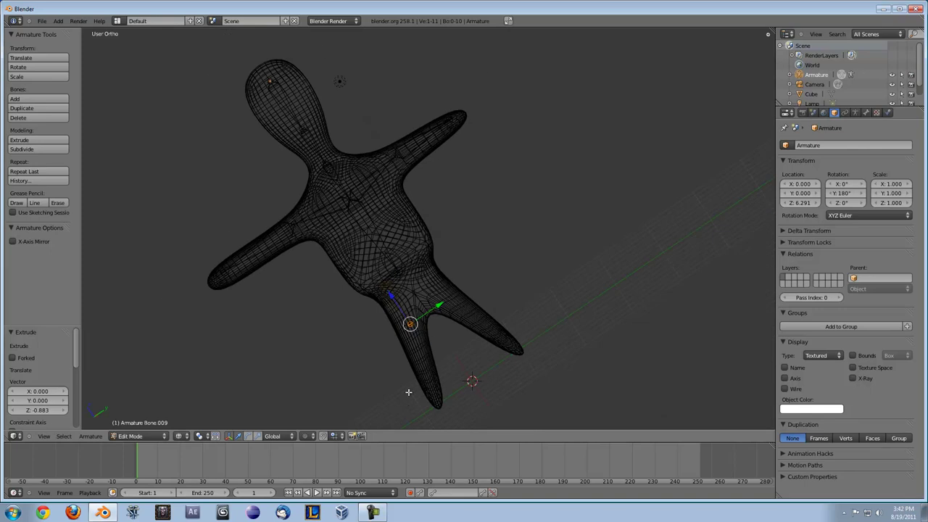
{"action": "key", "text": "e"}
{"action": "key", "text": "z"}
{"action": "left_click", "coordinate": [450, 383]}
{"action": "key", "text": "e"}
{"action": "key", "text": "y"}
{"action": "left_click", "coordinate": [461, 372]}
Start the second leg from Bone.007 with a hip bone and an upper leg bone
{"action": "right_click", "coordinate": [397, 271]}
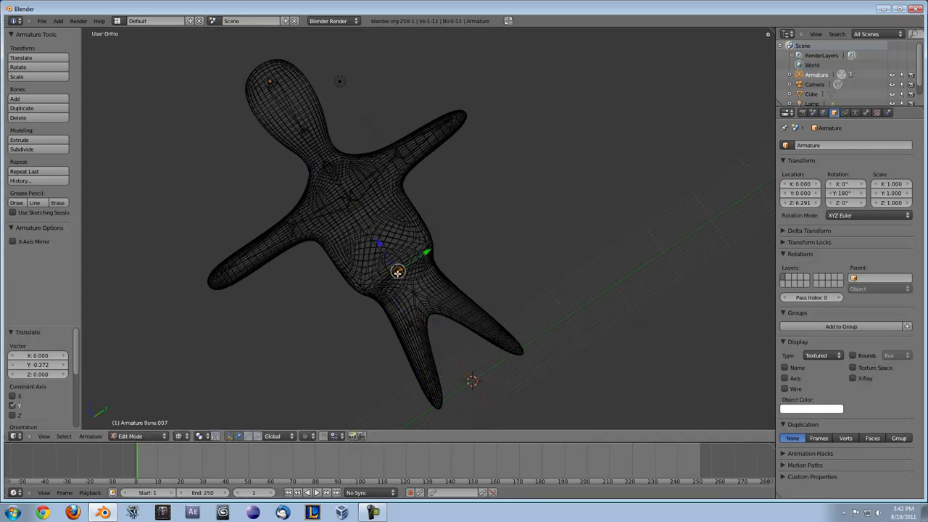
{"action": "key", "text": "e"}
{"action": "key", "text": "y"}
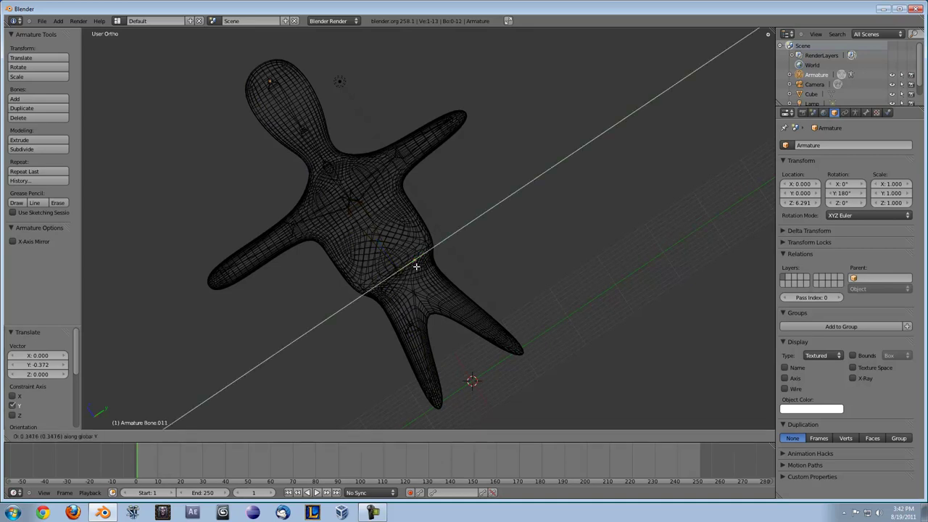
{"action": "left_click", "coordinate": [419, 259]}
{"action": "key", "text": "e"}
{"action": "key", "text": "z"}
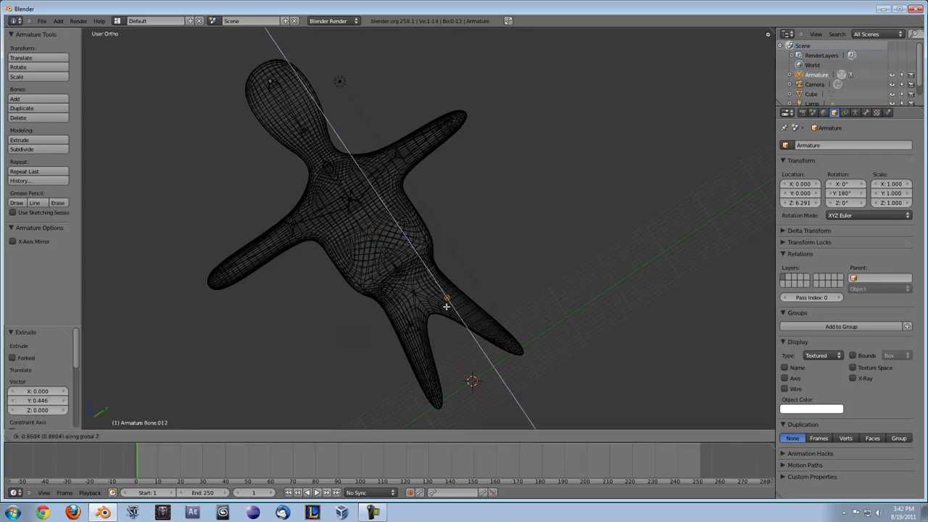
{"action": "left_click", "coordinate": [446, 305]}
Finish the second leg with a lower leg bone and a foot bone from Bone.013
{"action": "key", "text": "e"}
{"action": "key", "text": "z"}
{"action": "left_click", "coordinate": [488, 340]}
{"action": "key", "text": "e"}
{"action": "key", "text": "y"}
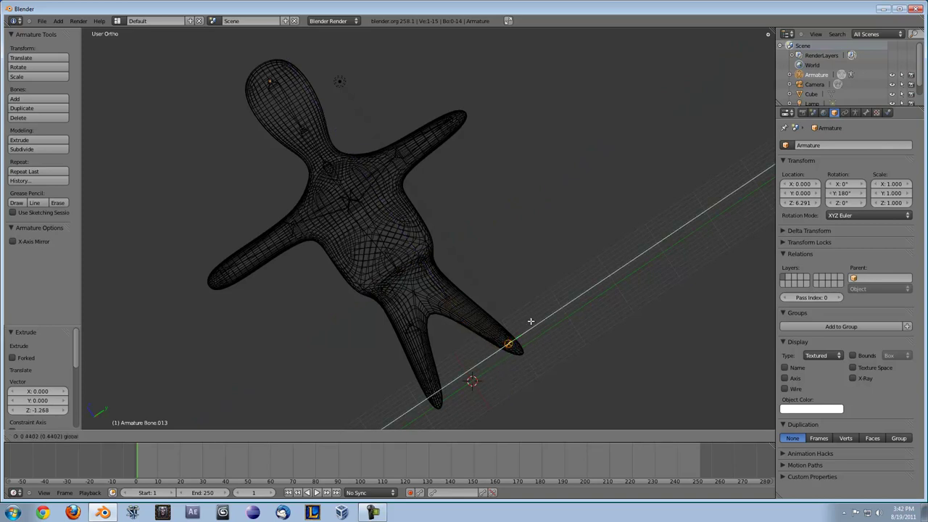
{"action": "left_click", "coordinate": [531, 321]}
{"action": "middle_click_drag", "start_coordinate": [531, 322], "coordinate": [459, 356]}
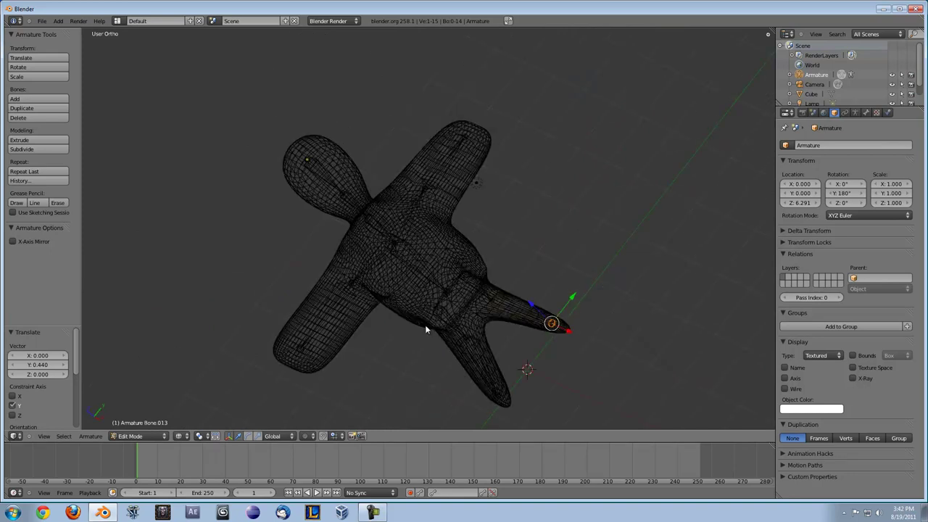
{"action": "middle_click_drag", "start_coordinate": [422, 322], "coordinate": [450, 242]}
In Object Mode, select the Cube mesh then the Armature and bring up Ctrl+P parenting
{"action": "key", "text": "Tab"}
{"action": "right_click", "coordinate": [498, 214]}
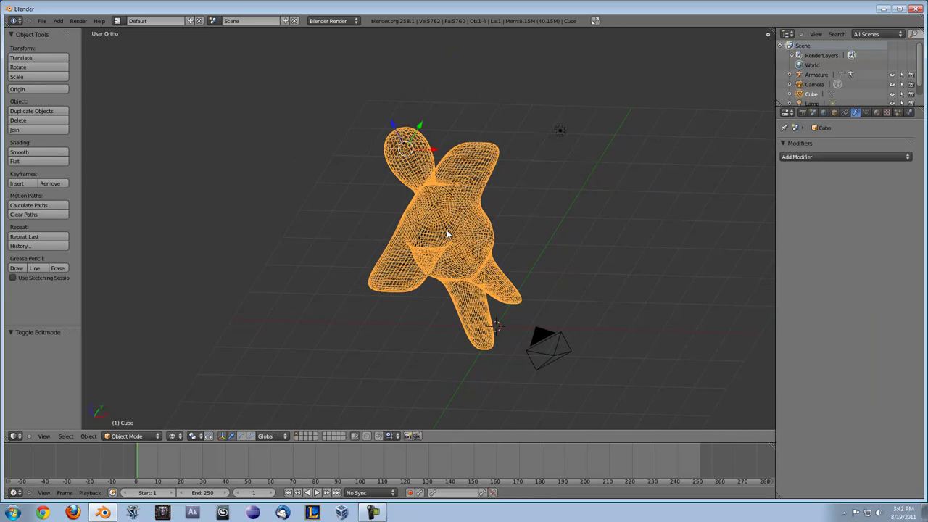
{"action": "right_click", "coordinate": [448, 235], "text": "shift"}
{"action": "middle_click_drag", "start_coordinate": [528, 243], "coordinate": [469, 257]}
{"action": "key", "text": "ctrl+p"}
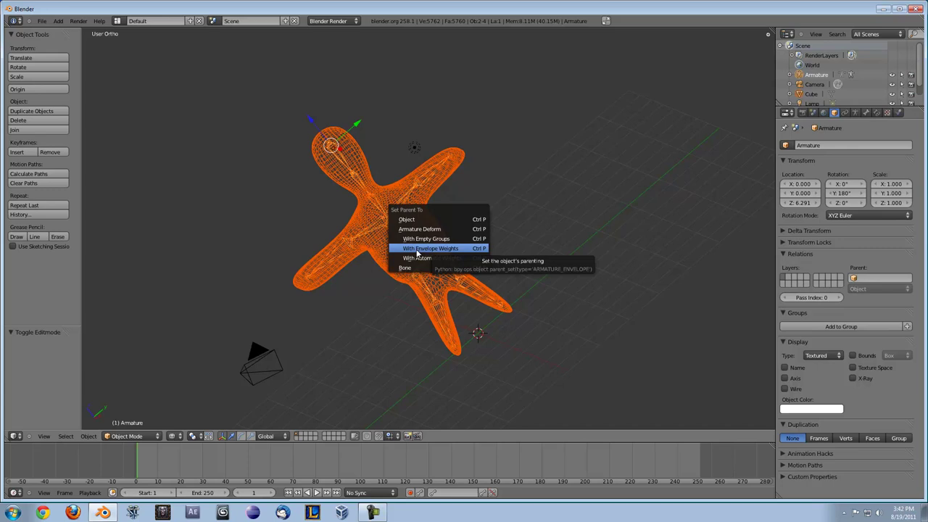
Parent the mesh to the armature with automatic weights and switch to Pose Mode
{"action": "left_click", "coordinate": [414, 260]}
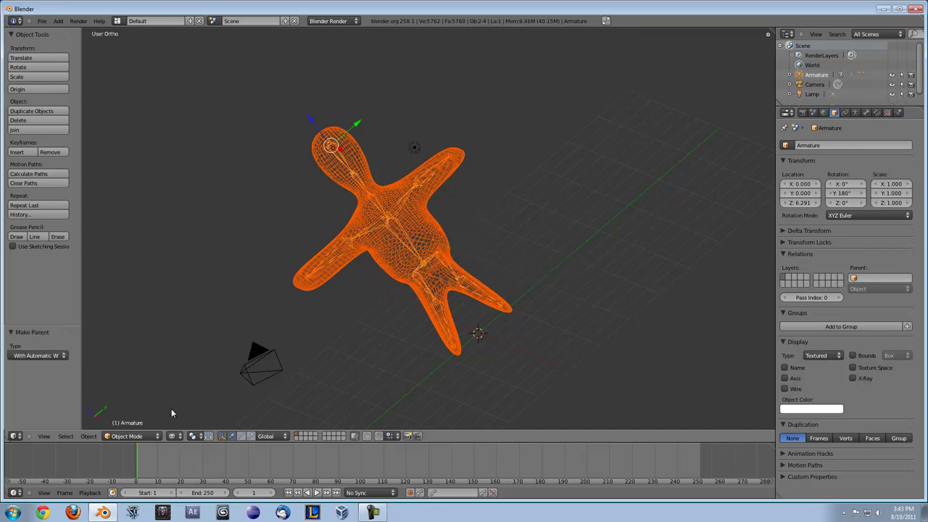
{"action": "left_click", "coordinate": [145, 436]}
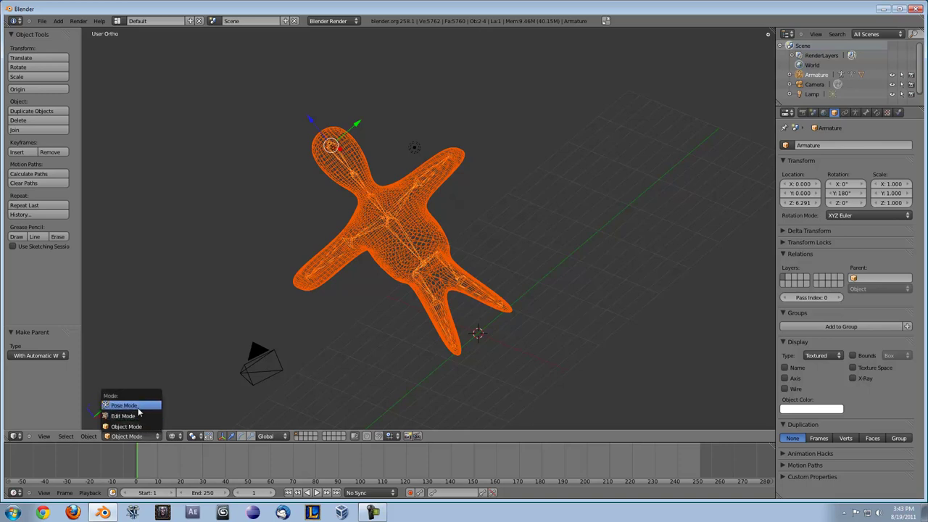
{"action": "left_click", "coordinate": [138, 407]}
In solid shading, rotate the left arm bone Bone.004 into a new pose
{"action": "right_click", "coordinate": [385, 227]}
{"action": "key", "text": "z"}
{"action": "middle_click_drag", "start_coordinate": [384, 227], "coordinate": [396, 142]}
{"action": "right_click", "coordinate": [397, 208]}
{"action": "middle_click_drag", "start_coordinate": [386, 222], "coordinate": [293, 194]}
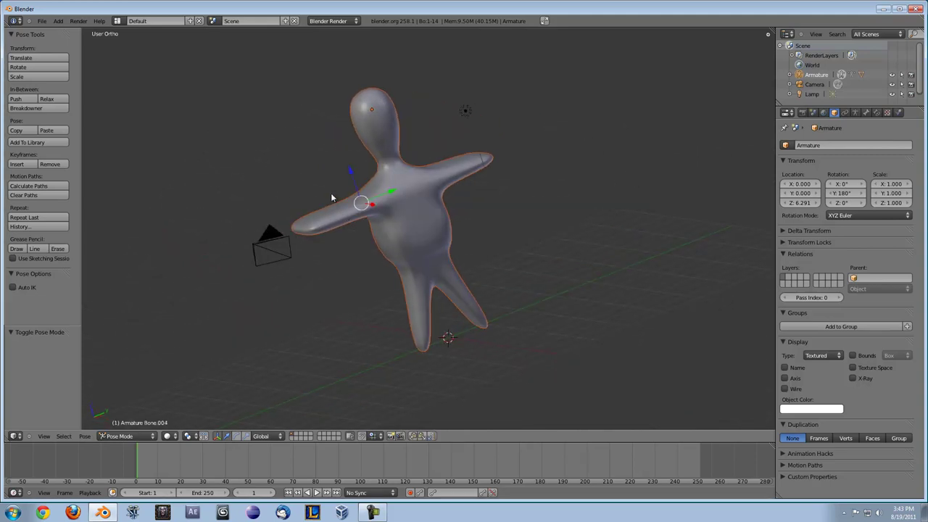
{"action": "key", "text": "r"}
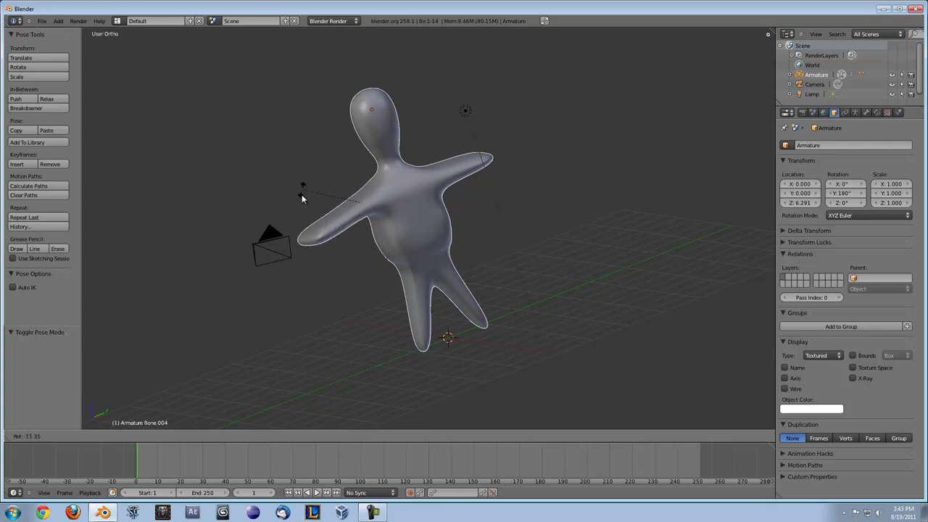
{"action": "left_click", "coordinate": [302, 204]}
Swing the leg bone Bone.010 after abandoning a neck Bone.001 tilt
{"action": "right_click", "coordinate": [384, 151]}
{"action": "key", "text": "r"}
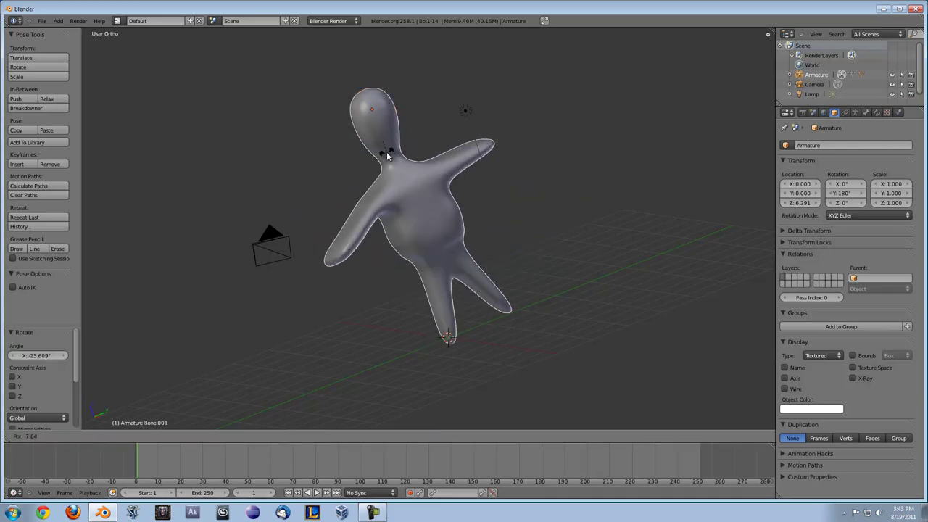
{"action": "right_click", "coordinate": [384, 156]}
{"action": "right_click", "coordinate": [422, 275]}
{"action": "key", "text": "r"}
{"action": "left_click", "coordinate": [390, 273]}
Rotate Bone.013 twice to lift the limb upward
{"action": "right_click", "coordinate": [428, 258]}
{"action": "right_click", "coordinate": [421, 233]}
{"action": "key", "text": "r"}
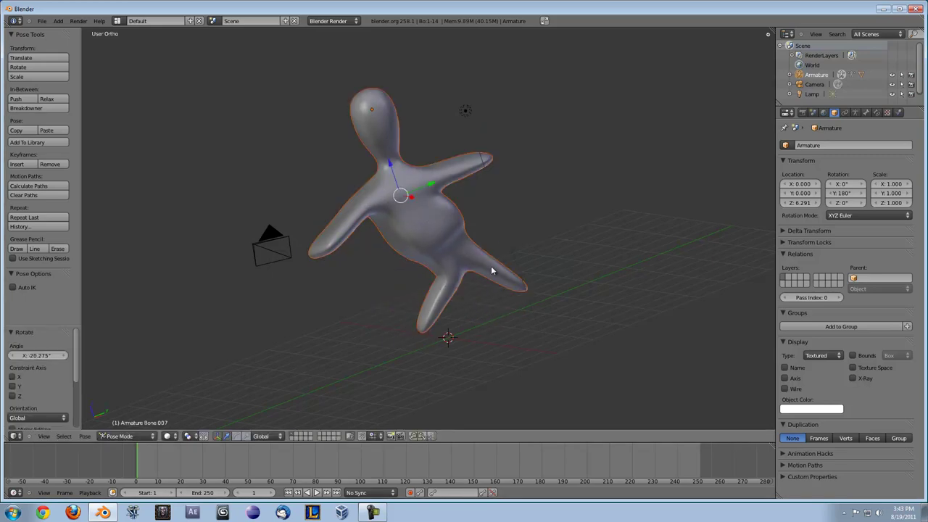
{"action": "left_click", "coordinate": [495, 270]}
{"action": "key", "text": "r"}
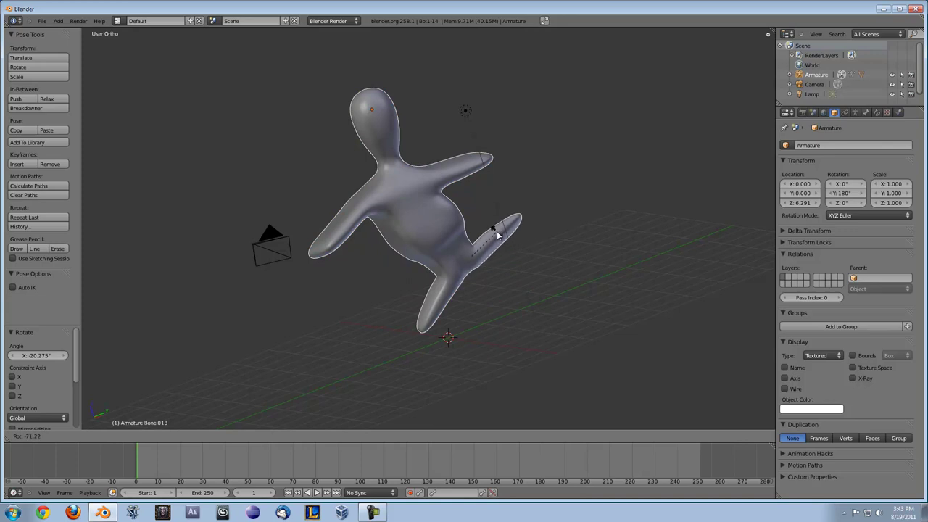
{"action": "left_click", "coordinate": [509, 252]}
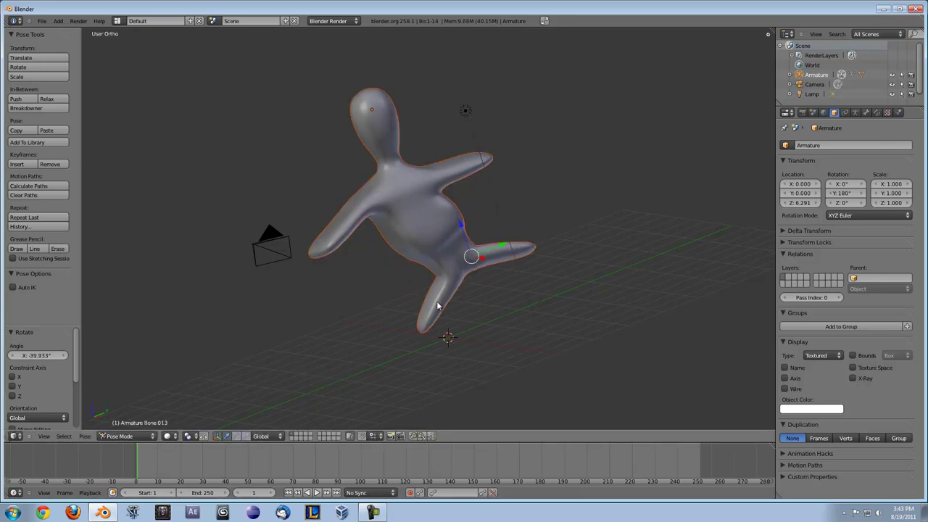
Raise the right arm bone Bone.006 and switch to wireframe display
{"action": "right_click", "coordinate": [468, 161]}
{"action": "key", "text": "r"}
{"action": "left_click", "coordinate": [451, 149]}
{"action": "key", "text": "z"}
{"action": "scroll", "coordinate": [451, 148], "scroll_direction": "up", "scroll_amount": 10}
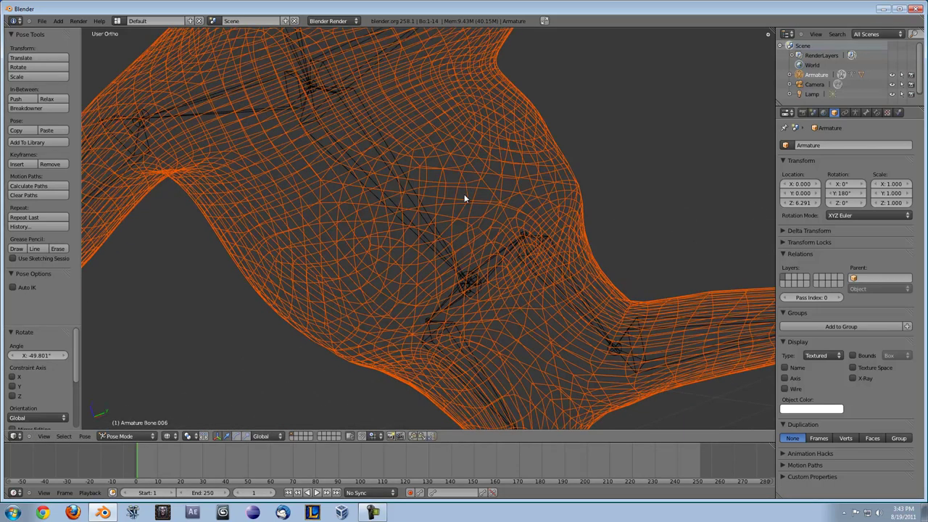
{"action": "scroll", "coordinate": [421, 206], "scroll_direction": "down", "scroll_amount": 1}
{"action": "scroll", "coordinate": [370, 105], "scroll_direction": "down", "scroll_amount": 4}
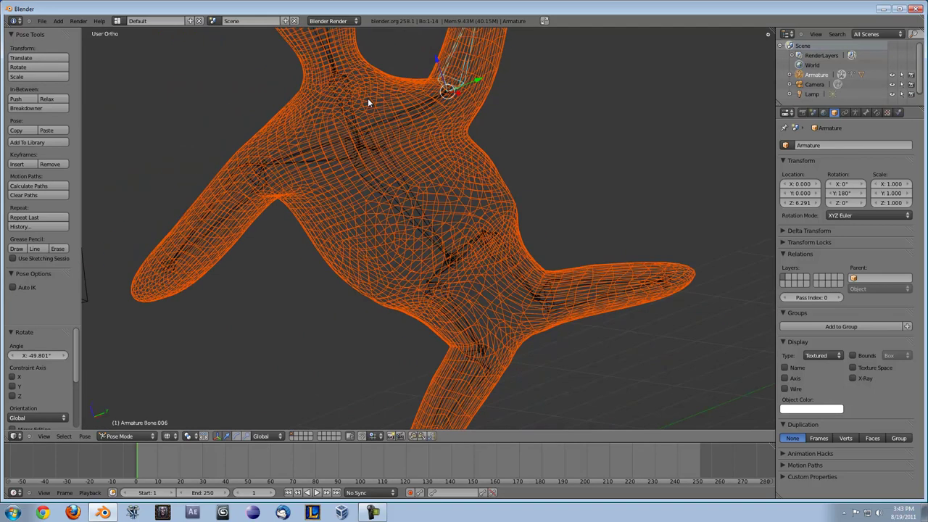
{"action": "scroll", "coordinate": [375, 118], "scroll_direction": "down", "scroll_amount": 2}
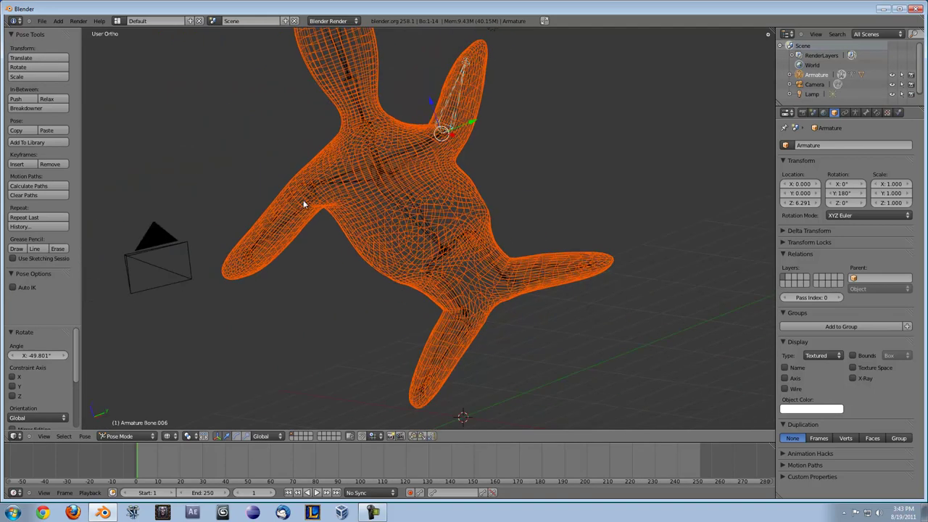
Rotate Bone.006 twice more and move it to a new arm position
{"action": "right_click", "coordinate": [378, 172]}
{"action": "middle_click_drag", "start_coordinate": [392, 140], "coordinate": [486, 94]}
{"action": "right_click", "coordinate": [485, 82]}
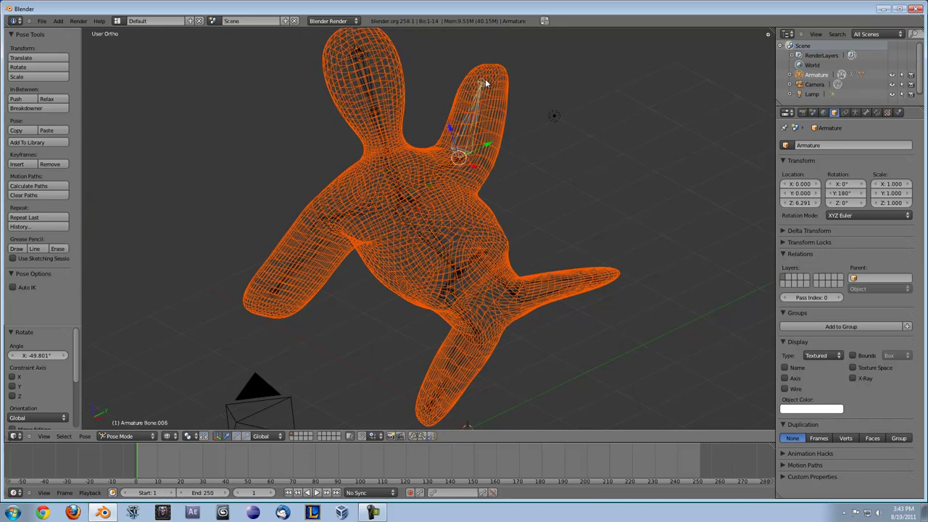
{"action": "key", "text": "r"}
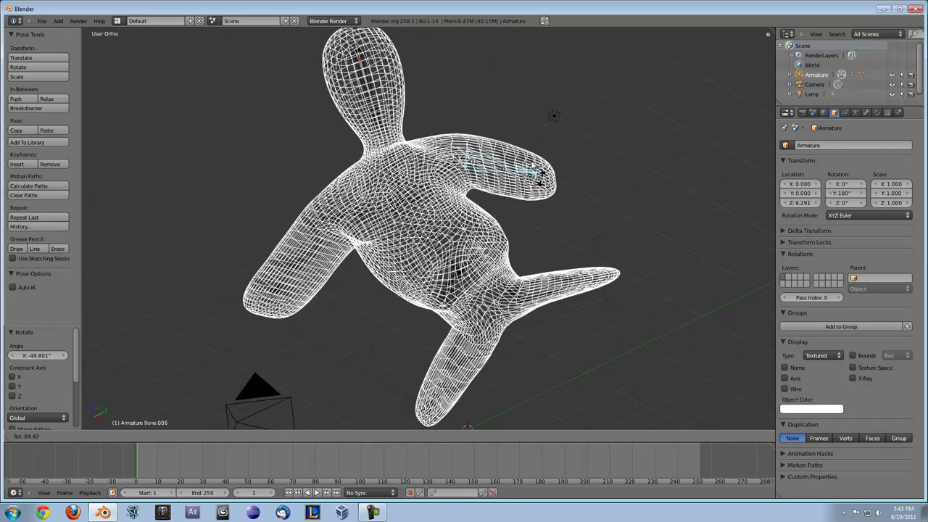
{"action": "left_click", "coordinate": [440, 79]}
{"action": "key", "text": "r"}
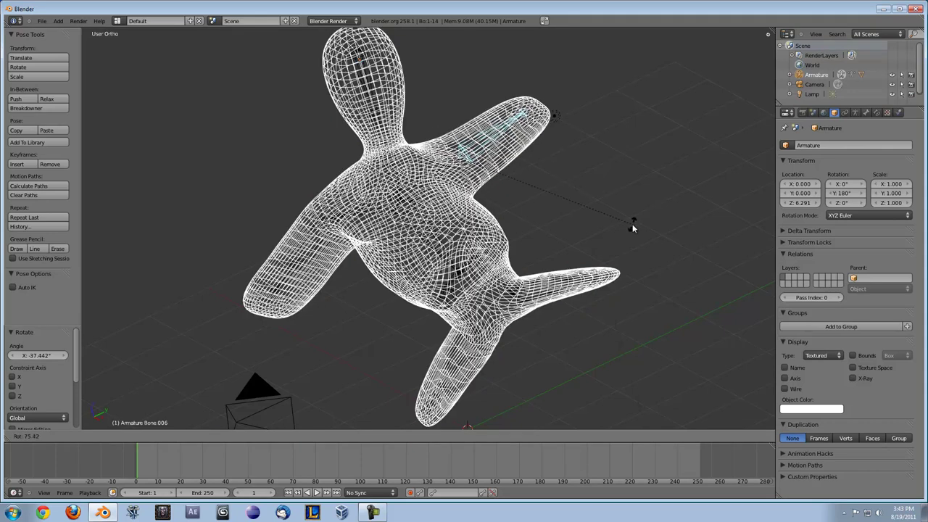
{"action": "left_click", "coordinate": [633, 228]}
{"action": "key", "text": "g"}
{"action": "left_click", "coordinate": [528, 130]}
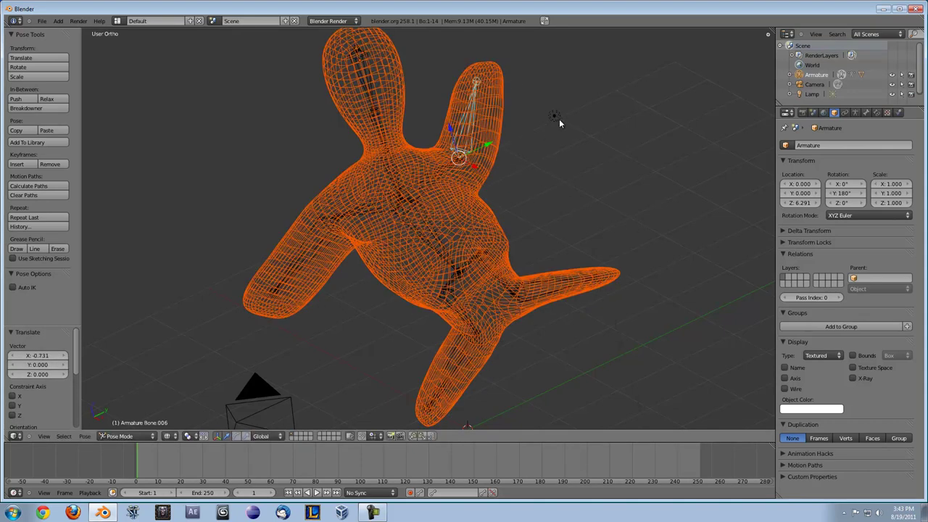
Rotate the shoulder bone Bone.003 about the global Y axis
{"action": "right_click", "coordinate": [333, 222]}
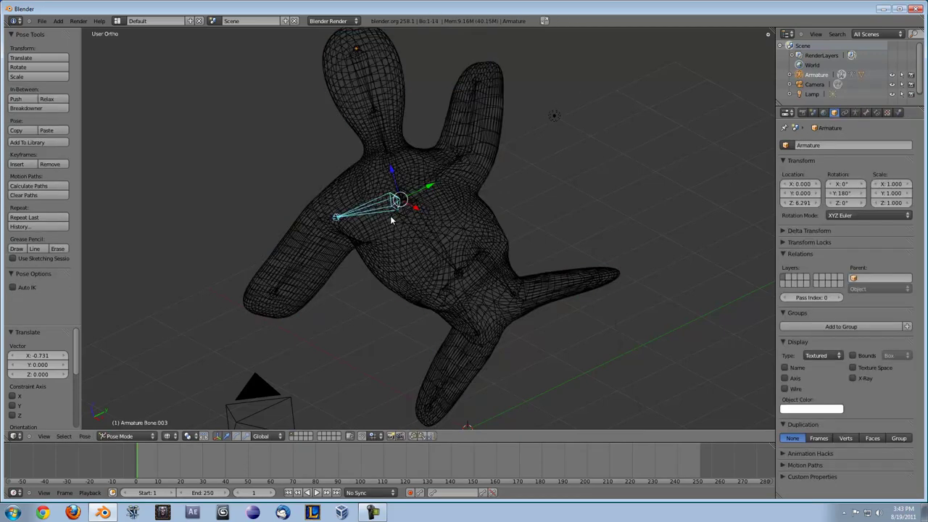
{"action": "key", "text": "r"}
{"action": "key", "text": "y"}
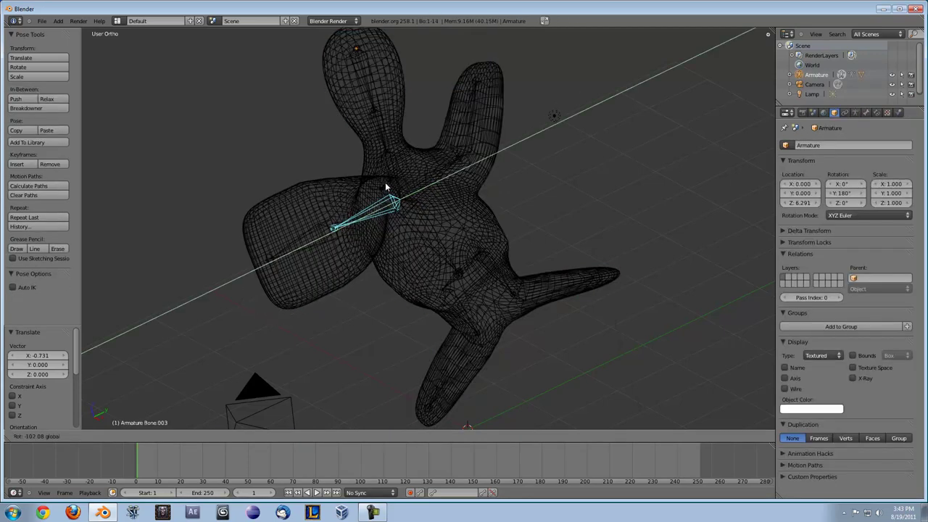
{"action": "left_click", "coordinate": [460, 198]}
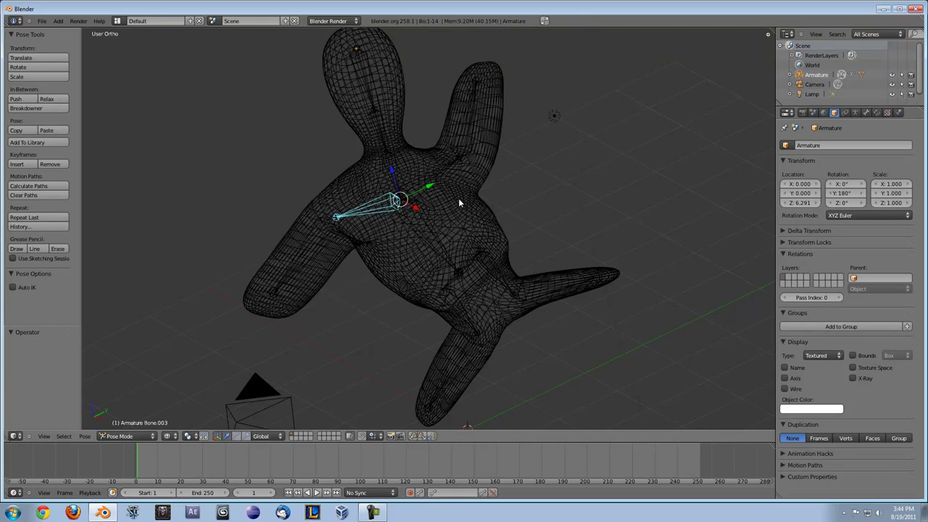
{"action": "scroll", "coordinate": [460, 201], "scroll_direction": "down", "scroll_amount": 2}
Reposition leg bone Bone.009 and bend it forward to 136.86° rotation
{"action": "key", "text": "z"}
{"action": "mouse_move", "coordinate": [348, 204]}
{"action": "middle_mouse_down"}
{"action": "mouse_move", "coordinate": [419, 191]}
{"action": "mouse_move", "coordinate": [507, 225]}
{"action": "mouse_move", "coordinate": [423, 231]}
{"action": "mouse_move", "coordinate": [309, 182]}
{"action": "middle_mouse_up"}
{"action": "right_click", "coordinate": [409, 256]}
{"action": "key", "text": "r"}
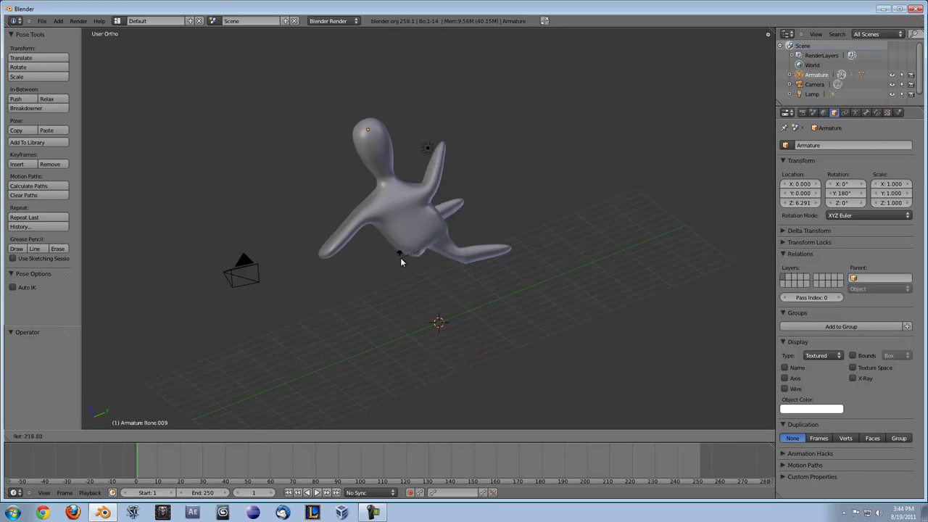
{"action": "key", "text": "g"}
{"action": "left_click", "coordinate": [490, 186]}
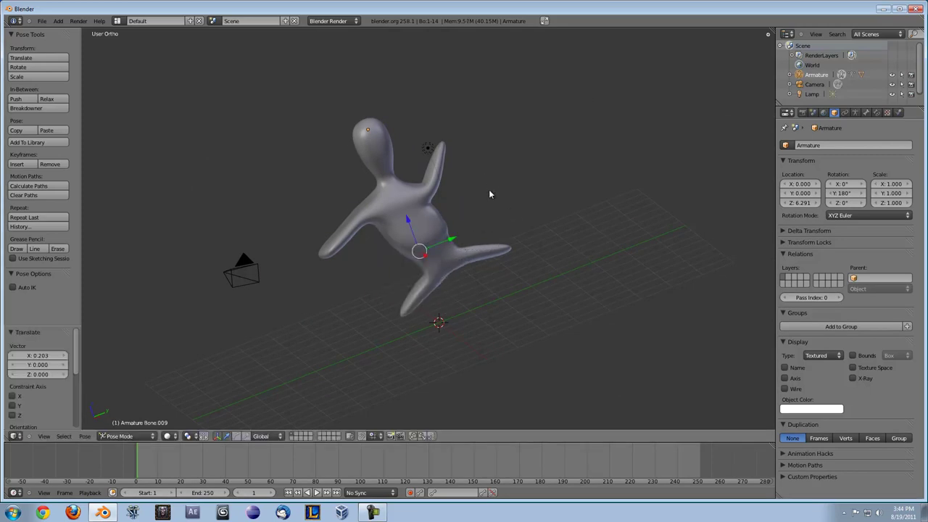
{"action": "key", "text": "r"}
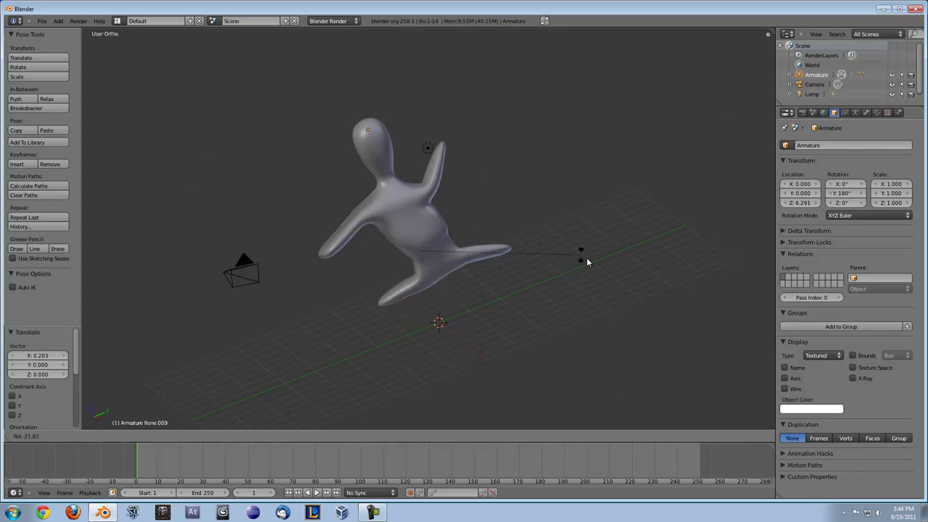
{"action": "left_click", "coordinate": [430, 202]}
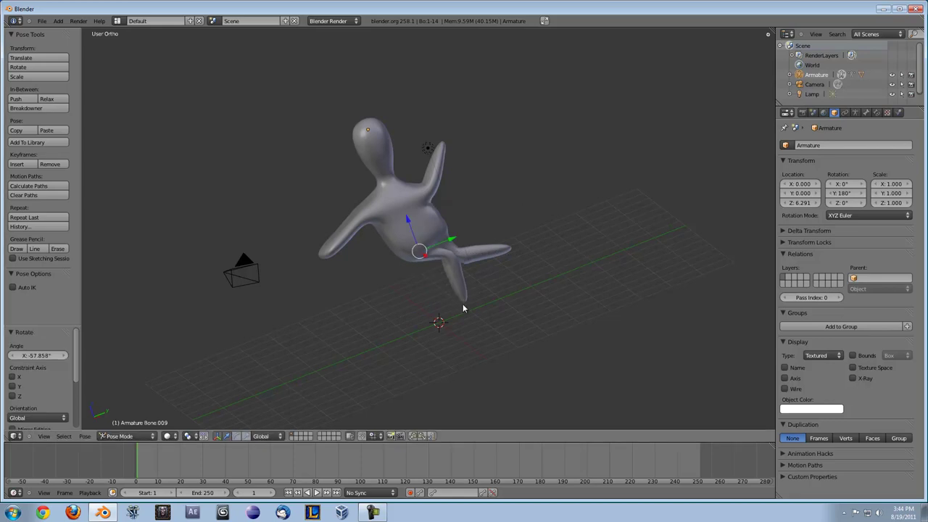
{"action": "key", "text": "r"}
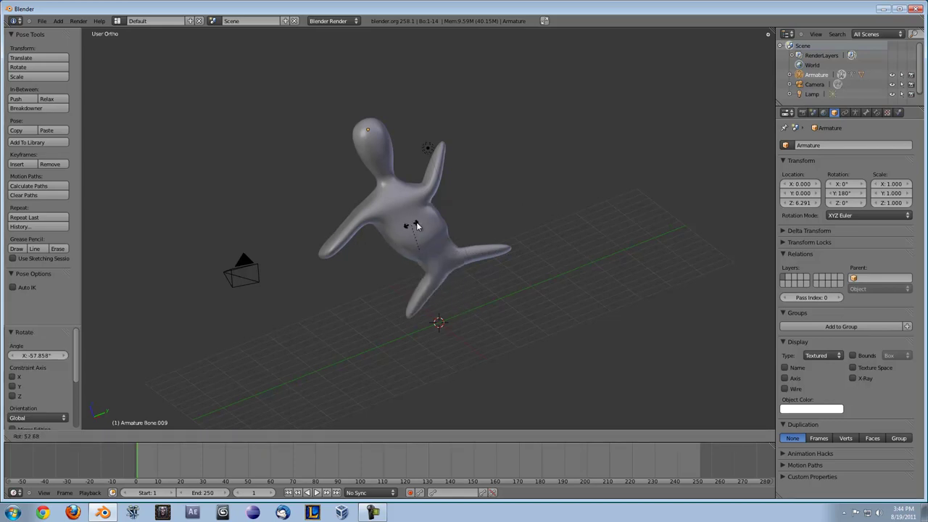
{"action": "left_click", "coordinate": [519, 214]}
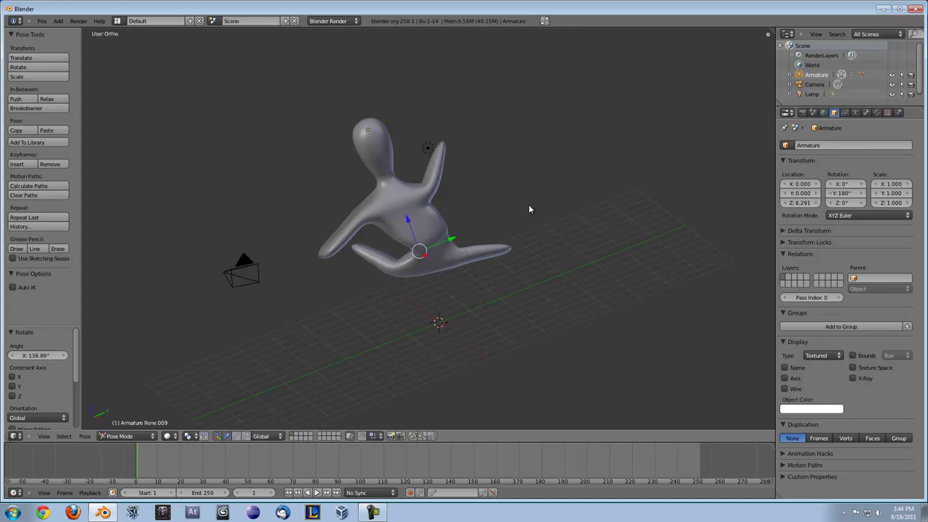
Swing the right arm bone Bone.013 upward to -29.101°, then inspect the wireframe figure
{"action": "right_click", "coordinate": [477, 233]}
{"action": "key", "text": "r"}
{"action": "left_click", "coordinate": [500, 214]}
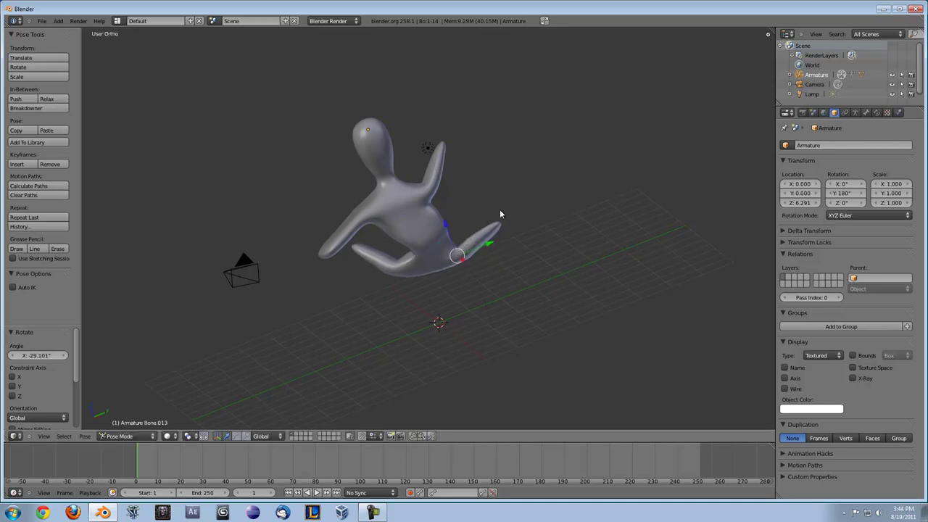
{"action": "key", "text": "z"}
{"action": "mouse_move", "coordinate": [392, 221]}
{"action": "middle_mouse_down"}
{"action": "mouse_move", "coordinate": [460, 206]}
{"action": "mouse_move", "coordinate": [568, 237]}
{"action": "mouse_move", "coordinate": [494, 290]}
{"action": "mouse_move", "coordinate": [398, 210]}
{"action": "mouse_move", "coordinate": [419, 214]}
{"action": "middle_mouse_up"}
{"action": "scroll", "coordinate": [427, 212], "scroll_direction": "up", "scroll_amount": 6}
{"action": "scroll", "coordinate": [427, 212], "scroll_direction": "up", "scroll_amount": 2}
{"action": "scroll", "coordinate": [427, 211], "scroll_direction": "down", "scroll_amount": 7}
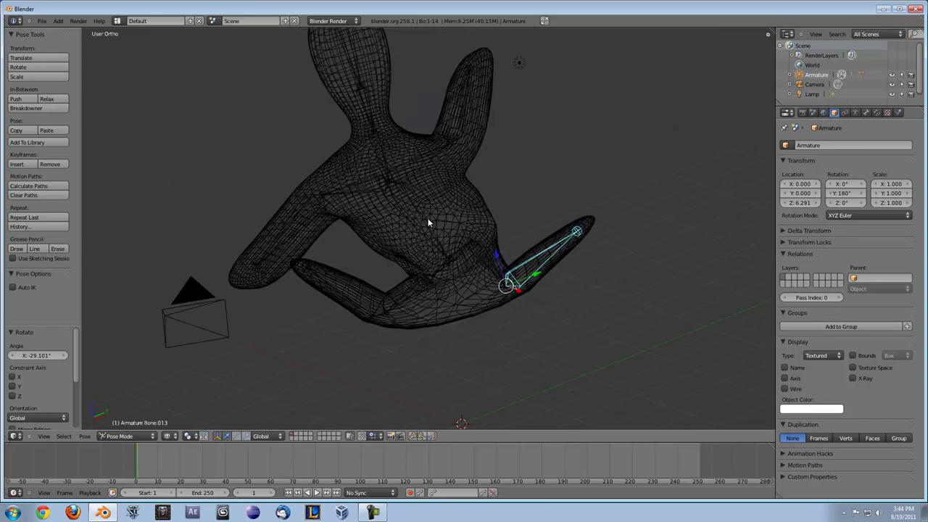
{"action": "scroll", "coordinate": [428, 218], "scroll_direction": "down", "scroll_amount": 2}
{"action": "middle_click_drag", "start_coordinate": [428, 218], "coordinate": [389, 214]}
Rotate arm bones Bone.010 and Bone.013 so both arms point outward and down
{"action": "right_click", "coordinate": [355, 291]}
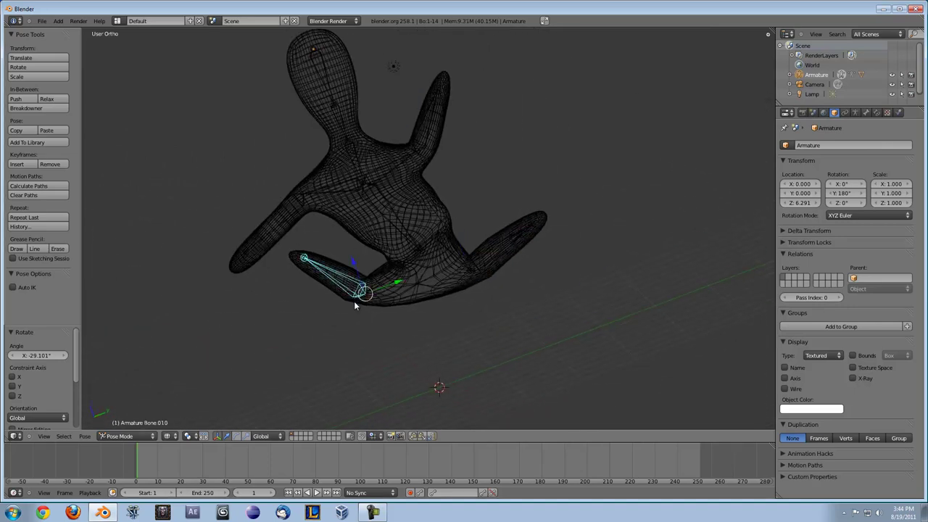
{"action": "key", "text": "r"}
{"action": "left_click", "coordinate": [435, 305]}
{"action": "right_click", "coordinate": [498, 267]}
{"action": "key", "text": "r"}
{"action": "left_click", "coordinate": [506, 335]}
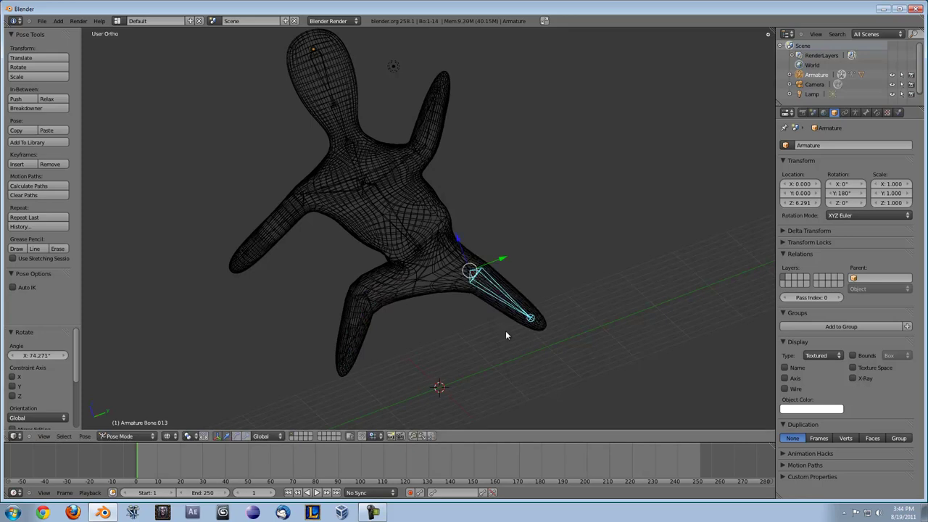
Select the torso bone Bone.007 in Pose Mode and insert a LocRotScale keyframe
{"action": "key", "text": "ctrl+Tab"}
{"action": "right_click", "coordinate": [425, 191]}
{"action": "right_click", "coordinate": [385, 221]}
{"action": "key", "text": "ctrl+Tab"}
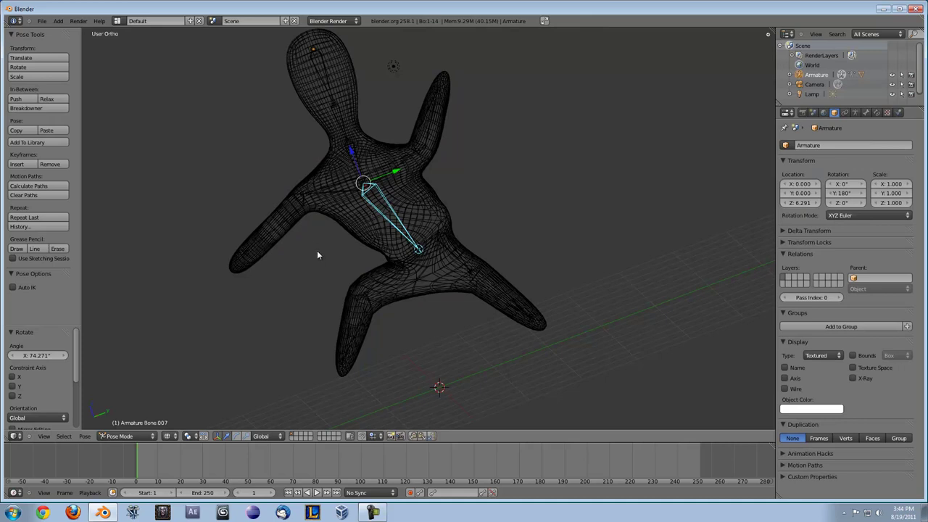
{"action": "key", "text": "i"}
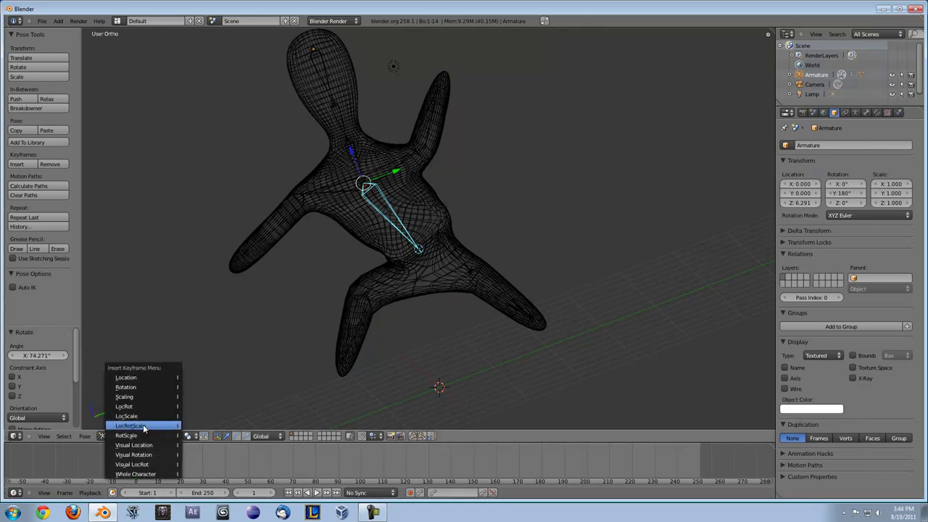
{"action": "left_click", "coordinate": [143, 430]}
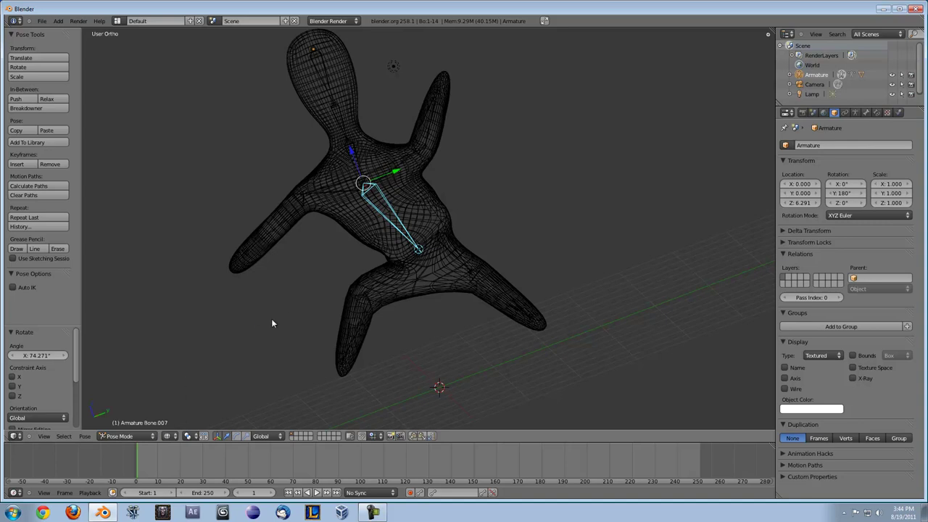
Rotate the right arm Bone.006, then tilt the head bone and neck Bone.001
{"action": "right_click", "coordinate": [425, 150]}
{"action": "key", "text": "r"}
{"action": "left_click", "coordinate": [460, 183]}
{"action": "right_click", "coordinate": [341, 105]}
{"action": "key", "text": "r"}
{"action": "left_click", "coordinate": [353, 105]}
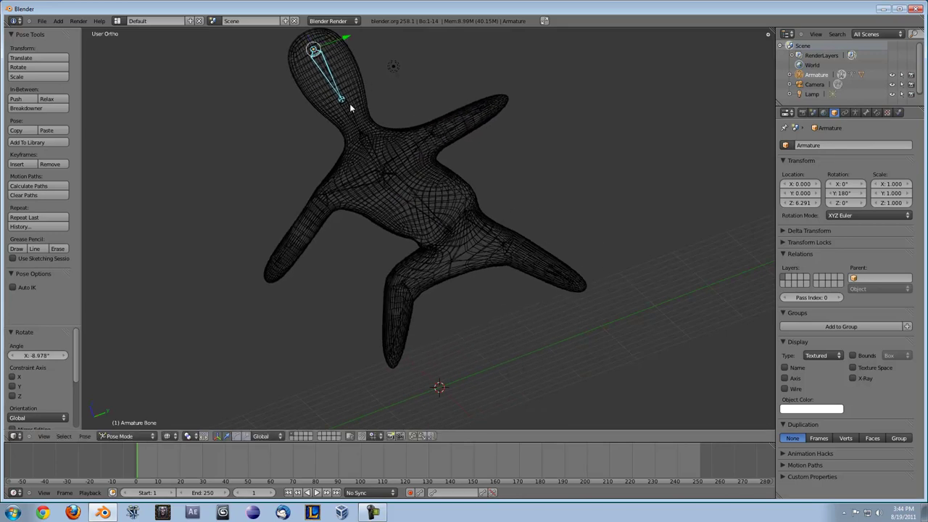
{"action": "right_click", "coordinate": [353, 121]}
{"action": "key", "text": "r"}
{"action": "left_click", "coordinate": [338, 124]}
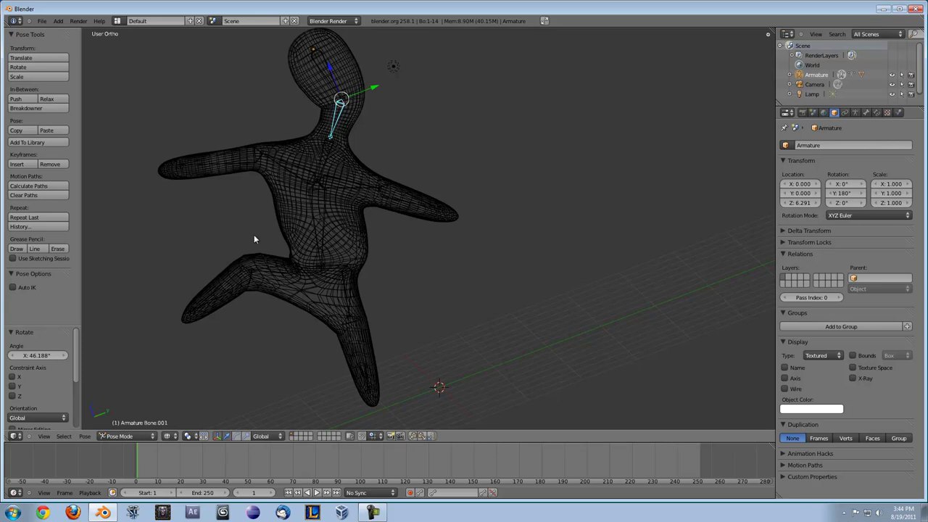
In Pose Mode, select every bone: shoulders, arms, spine, neck, head, hips, thighs and shin
{"action": "key", "text": "Tab"}
{"action": "key", "text": "ctrl+Tab"}
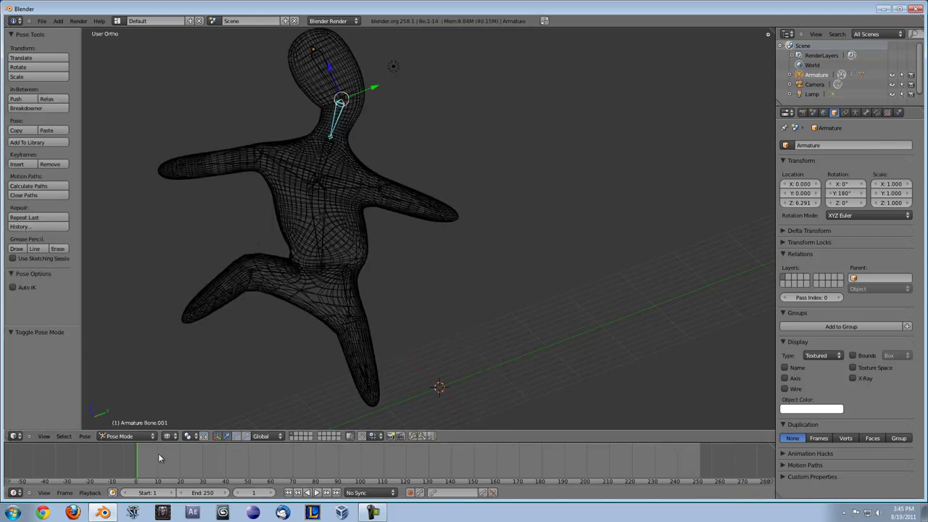
{"action": "right_click", "coordinate": [275, 166]}
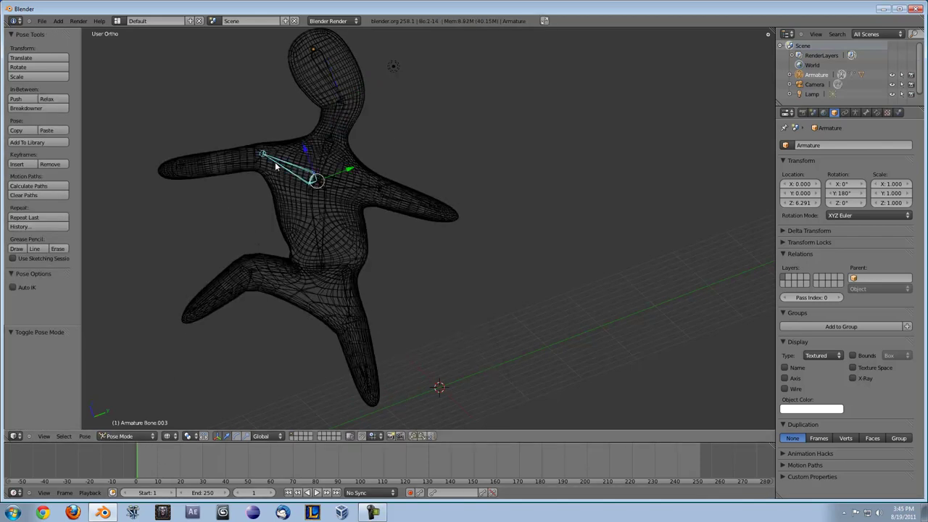
{"action": "right_click", "coordinate": [249, 163], "text": "shift"}
{"action": "right_click", "coordinate": [316, 162], "text": "shift"}
{"action": "right_click", "coordinate": [332, 130], "text": "shift"}
{"action": "right_click", "coordinate": [325, 76], "text": "shift"}
{"action": "right_click", "coordinate": [339, 192], "text": "shift"}
{"action": "right_click", "coordinate": [381, 192], "text": "shift"}
{"action": "right_click", "coordinate": [321, 206], "text": "shift"}
{"action": "right_click", "coordinate": [309, 268], "text": "shift"}
{"action": "right_click", "coordinate": [341, 267], "text": "shift"}
{"action": "right_click", "coordinate": [350, 306], "text": "shift"}
{"action": "right_click", "coordinate": [352, 335], "text": "shift"}
{"action": "right_click", "coordinate": [288, 273], "text": "shift"}
{"action": "right_click", "coordinate": [244, 283], "text": "shift"}
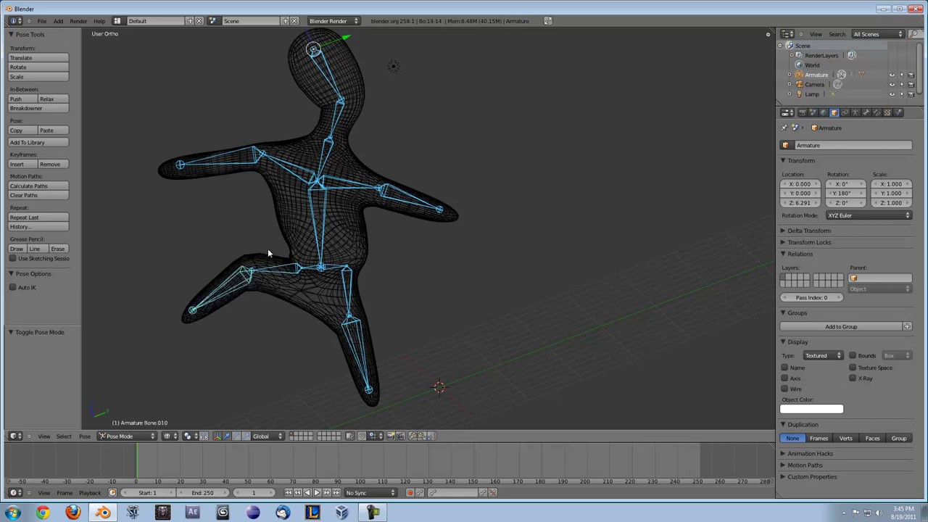
Keyframe all selected bones at frame 1 and move the timeline to frame 23
{"action": "key", "text": "i"}
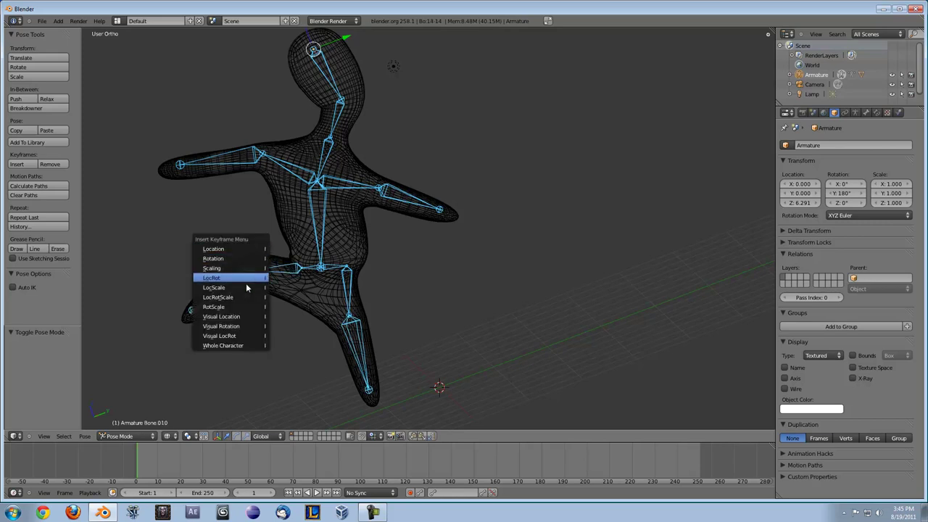
{"action": "left_click", "coordinate": [244, 288]}
{"action": "left_click_drag", "start_coordinate": [148, 455], "coordinate": [187, 457]}
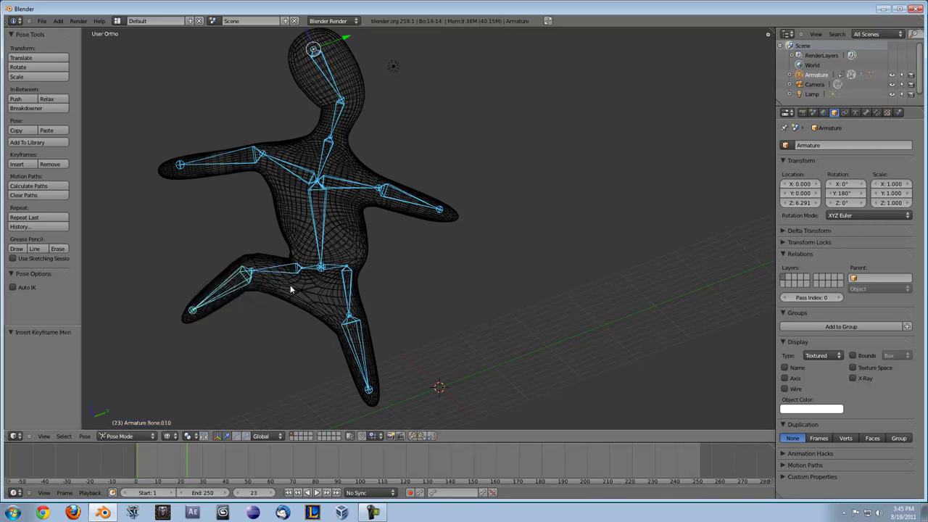
Shift the bones up and right and key LocRotScale at frame 23
{"action": "key", "text": "g"}
{"action": "left_click", "coordinate": [370, 88]}
{"action": "key", "text": "i"}
{"action": "left_click", "coordinate": [231, 339]}
{"action": "mouse_move", "coordinate": [184, 456]}
{"action": "left_mouse_down"}
{"action": "mouse_move", "coordinate": [149, 456]}
{"action": "mouse_move", "coordinate": [188, 456]}
{"action": "left_mouse_up"}
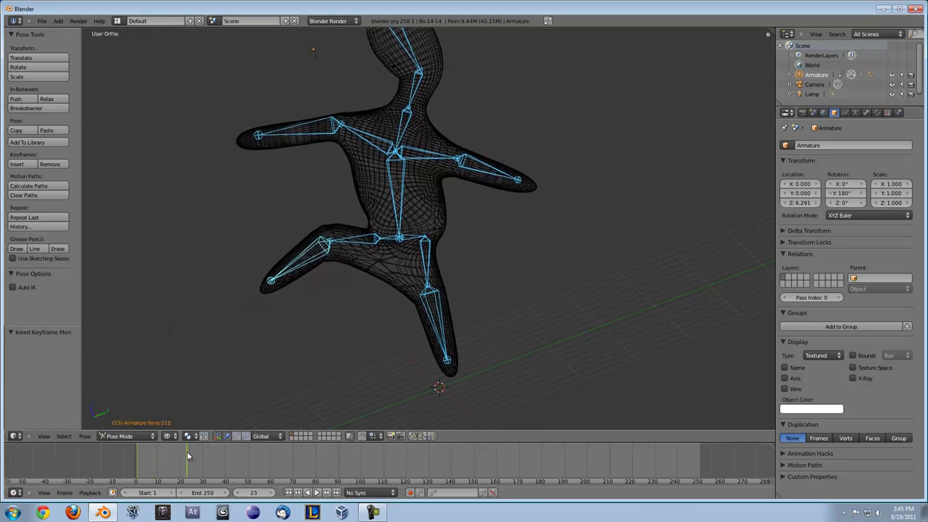
At frame 55, rotate leg Bone.012 to horizontal and key its LocRotScale
{"action": "right_click", "coordinate": [419, 258]}
{"action": "key", "text": "Up"}
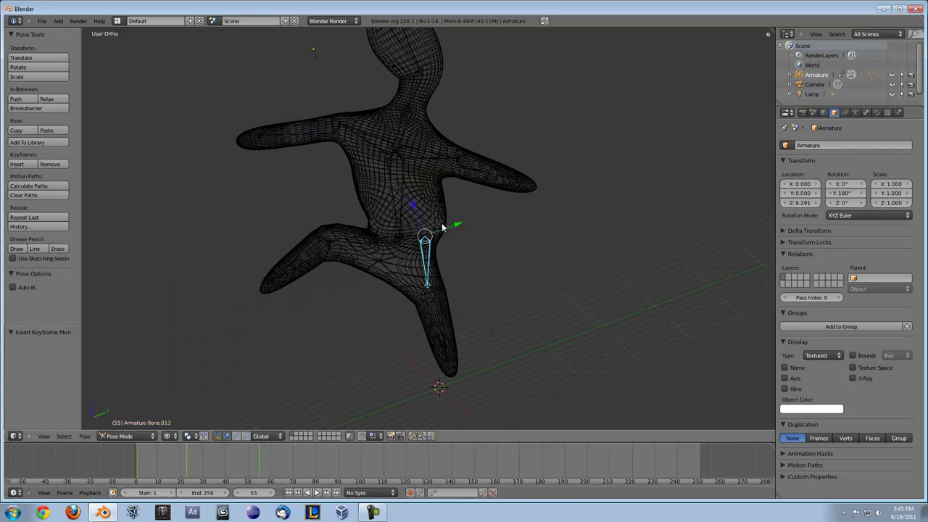
{"action": "key", "text": "r"}
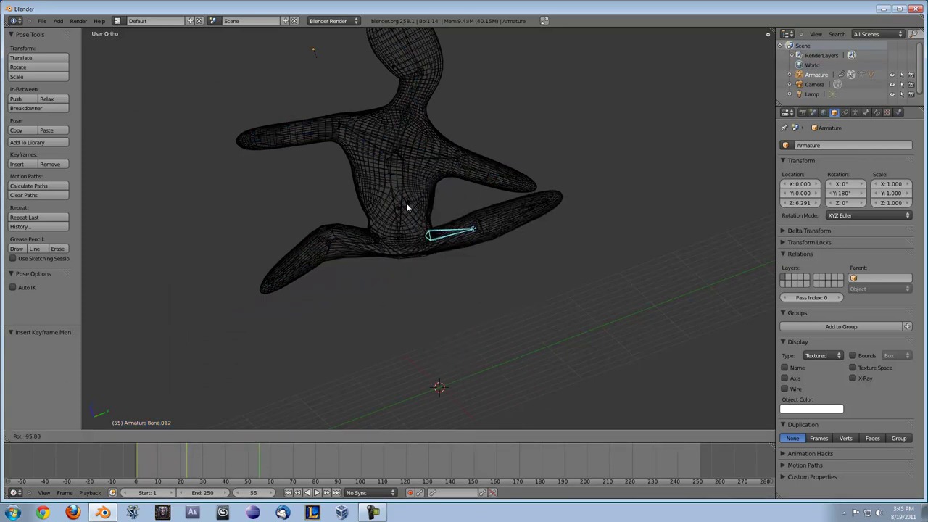
{"action": "left_click", "coordinate": [408, 202]}
{"action": "key", "text": "i"}
{"action": "left_click", "coordinate": [354, 369]}
{"action": "left_click_drag", "start_coordinate": [247, 457], "coordinate": [328, 446]}
At frame 86, raise shoulder Bone.005 up-right and keyframe the arm's pose
{"action": "right_click", "coordinate": [455, 161]}
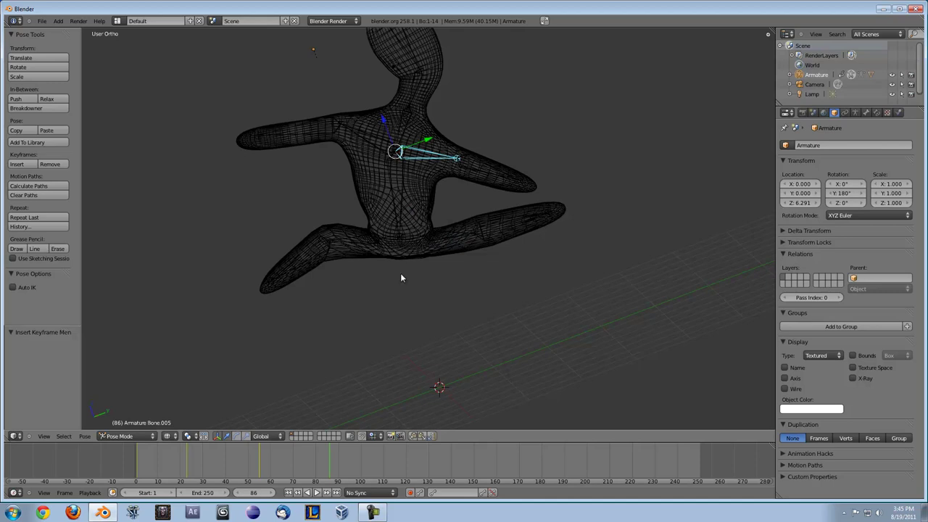
{"action": "key", "text": "r"}
{"action": "left_click", "coordinate": [437, 159]}
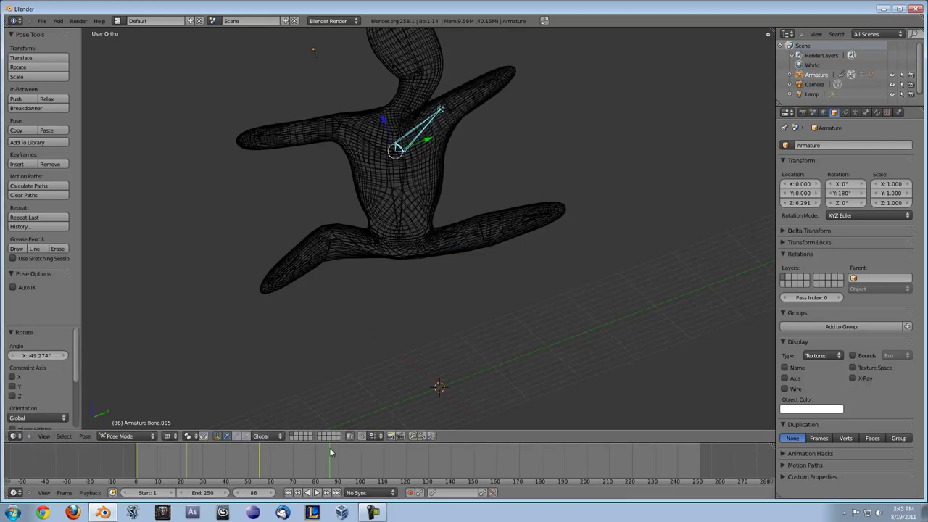
{"action": "key", "text": "i"}
{"action": "left_click", "coordinate": [330, 357]}
{"action": "left_click_drag", "start_coordinate": [323, 470], "coordinate": [260, 465]}
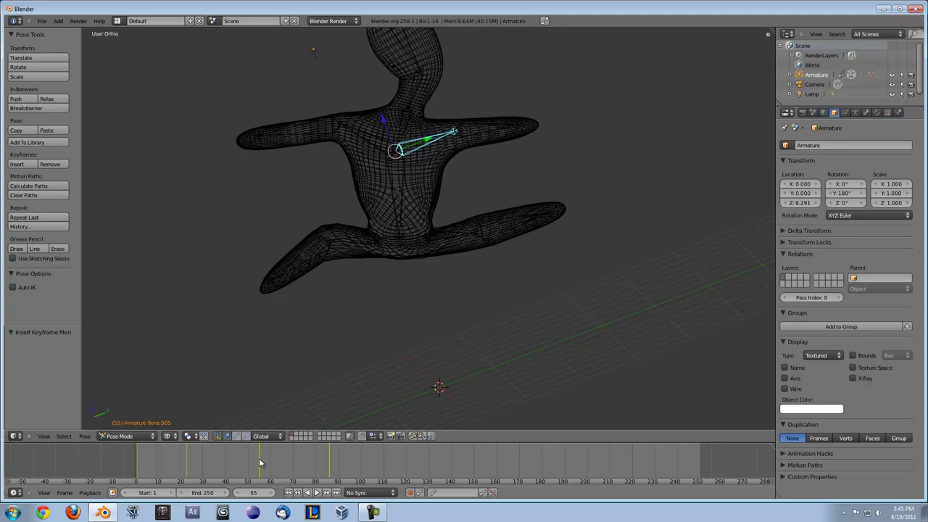
Scrub the timeline from frame 55 through 85 back to frame 0, then select all bones
{"action": "left_click_drag", "start_coordinate": [260, 463], "coordinate": [95, 462]}
{"action": "key", "text": "a"}
{"action": "key", "text": "a"}
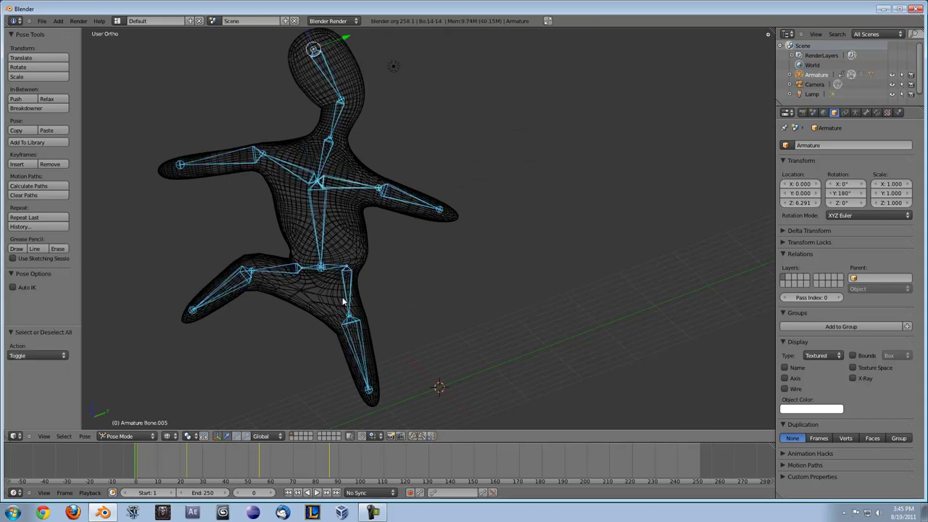